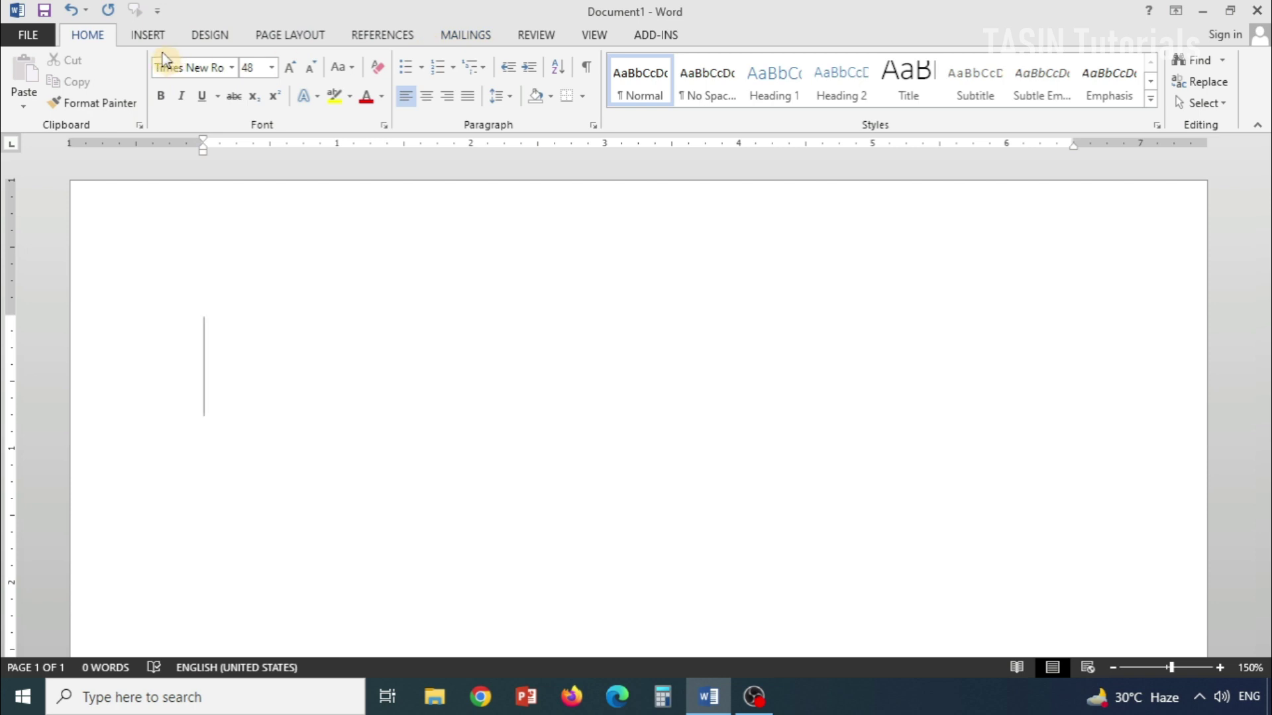
Insert a new equation in the blank document and add an empty stacked fraction to it.
{"action": "left_click", "coordinate": [151, 38]}
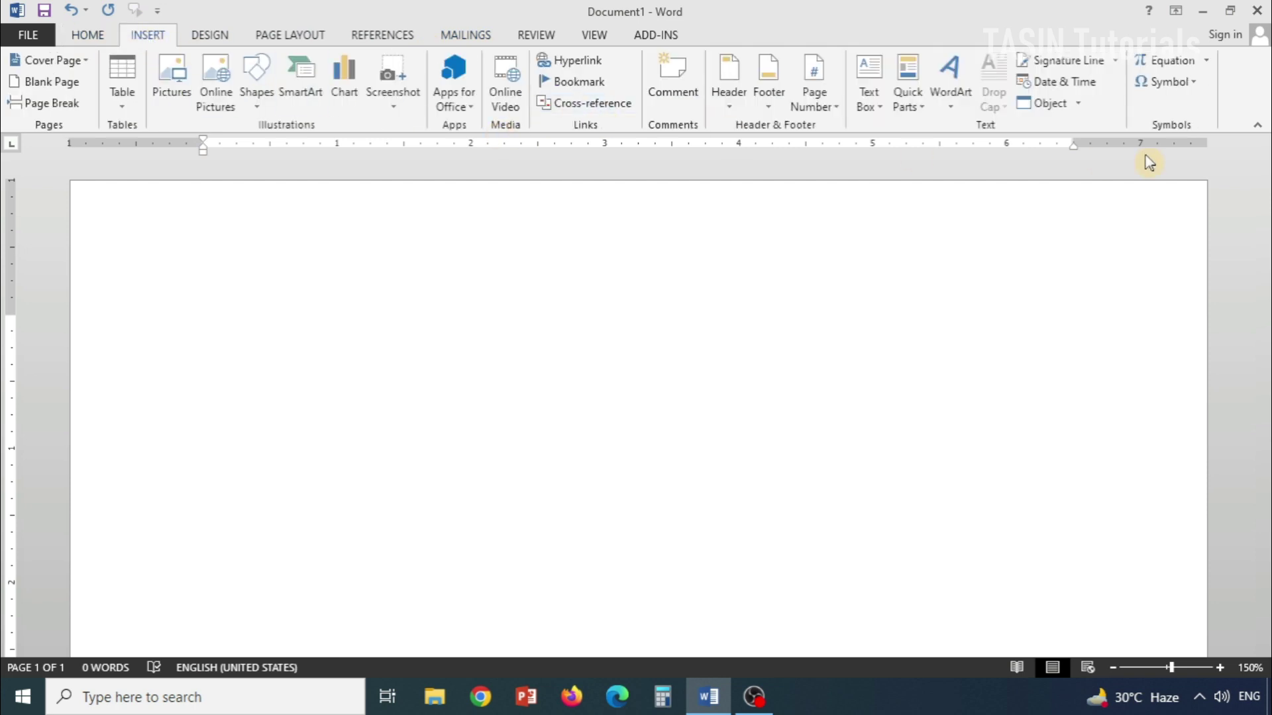
{"action": "left_click", "coordinate": [1167, 69]}
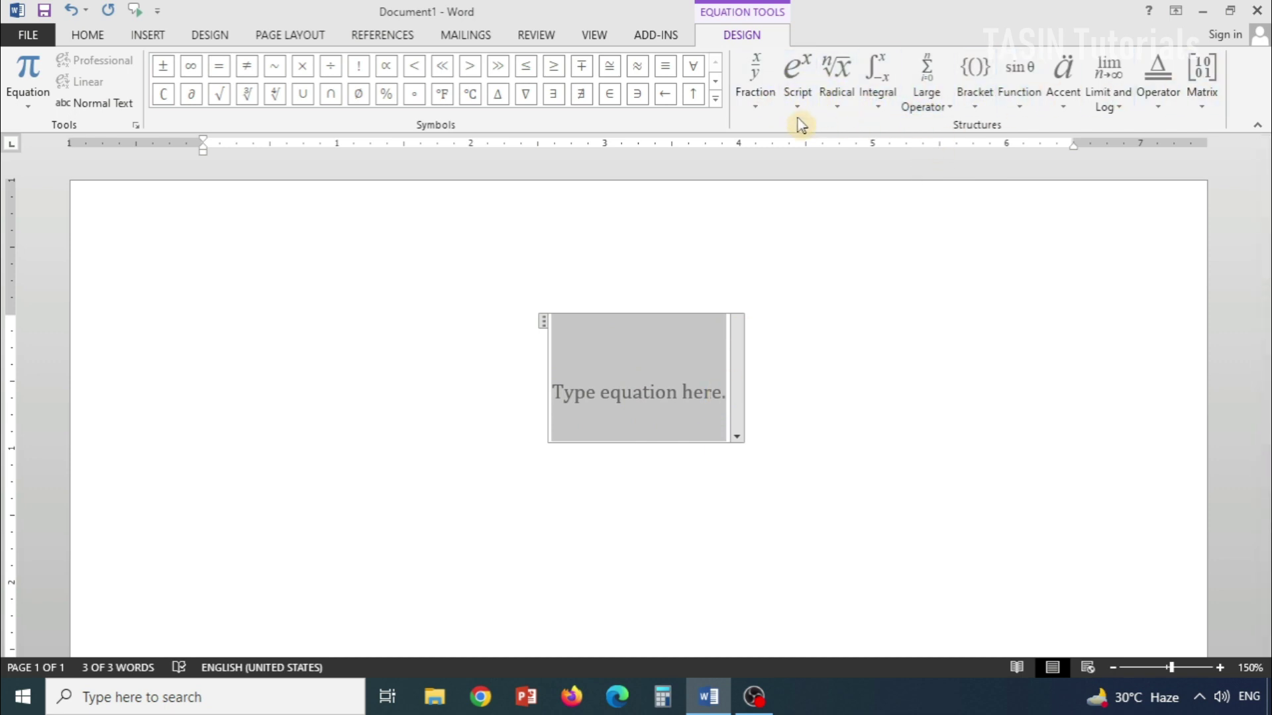
{"action": "left_click", "coordinate": [764, 104]}
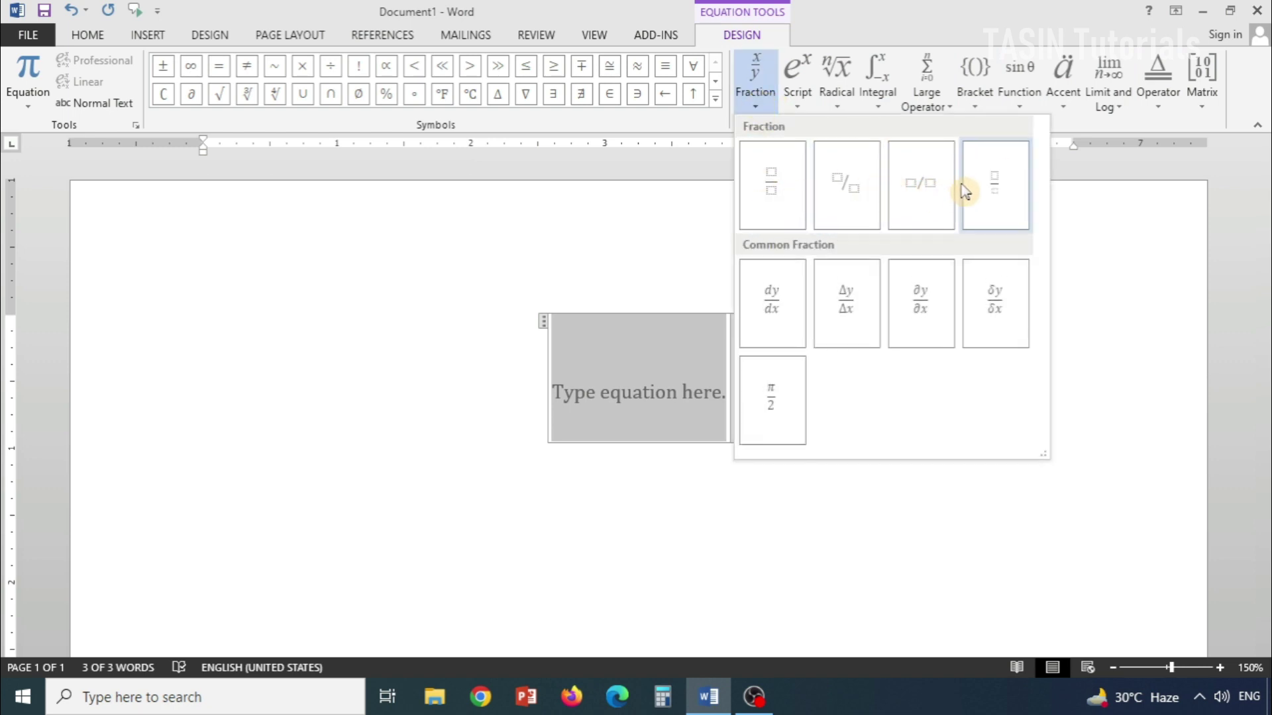
{"action": "left_click", "coordinate": [773, 185]}
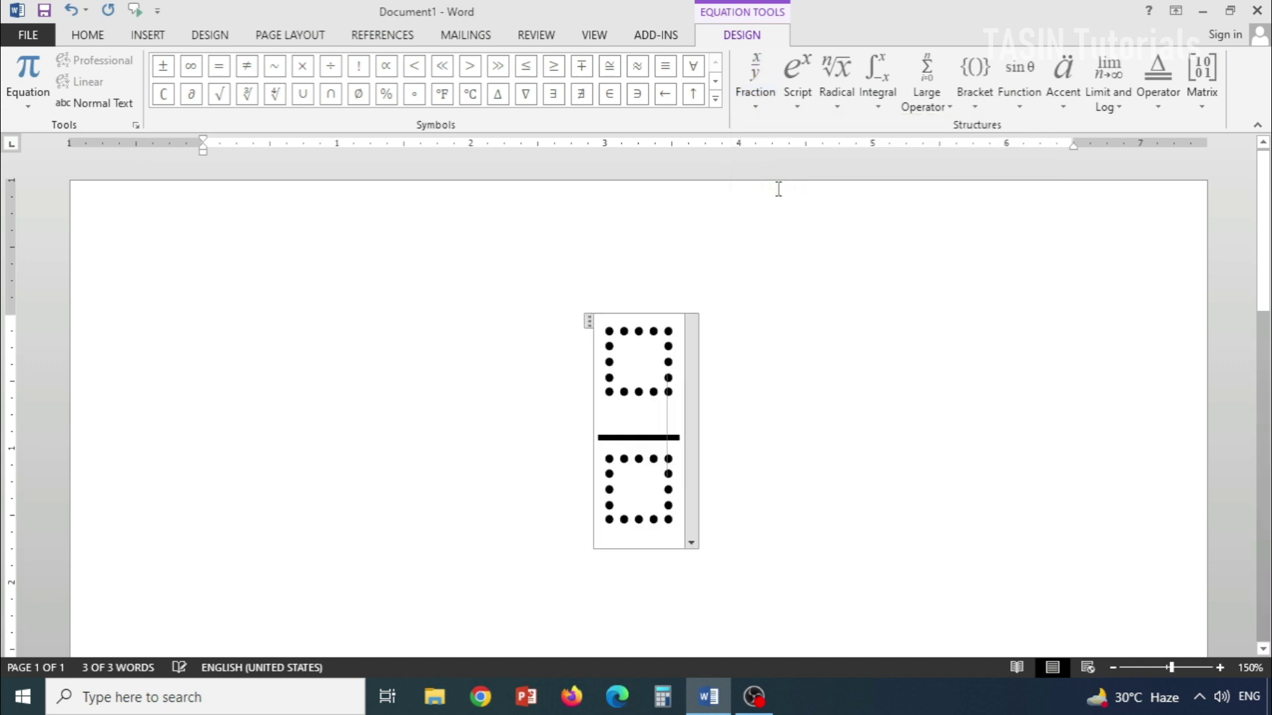
Fill in the stacked fraction with 2 as the numerator and 3 as the denominator.
{"action": "left_click", "coordinate": [641, 359]}
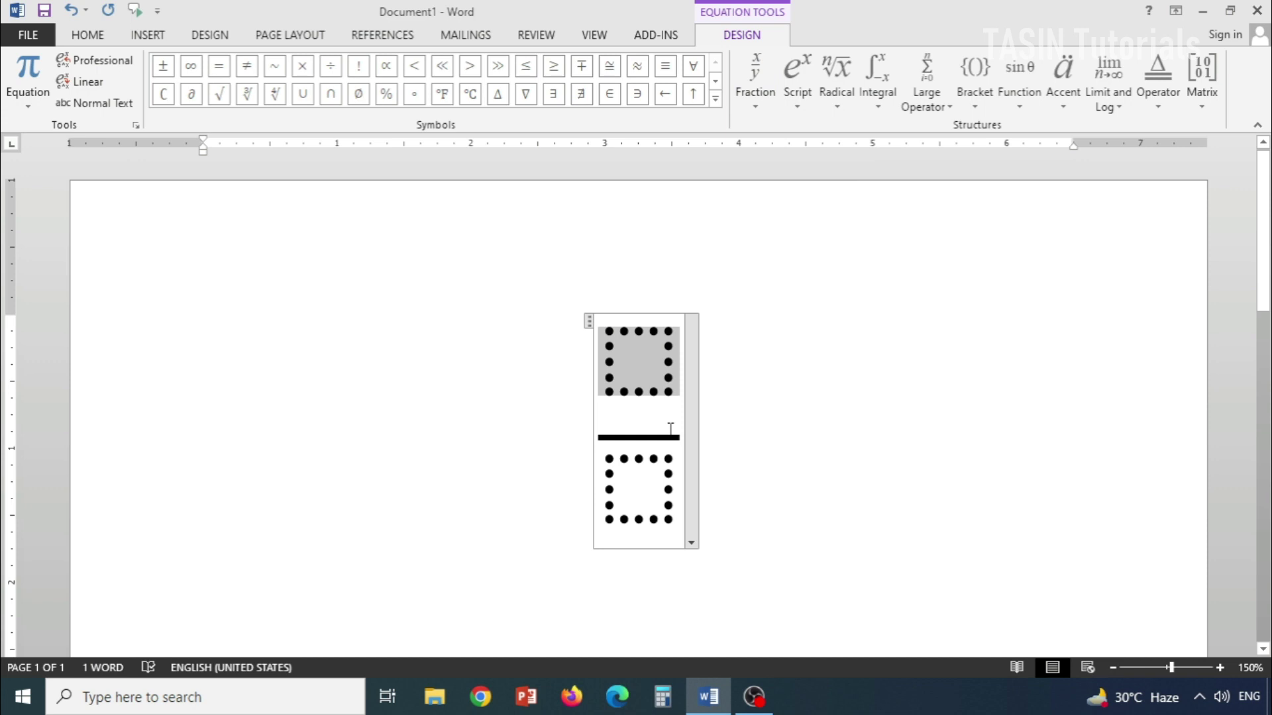
{"action": "type", "text": "2"}
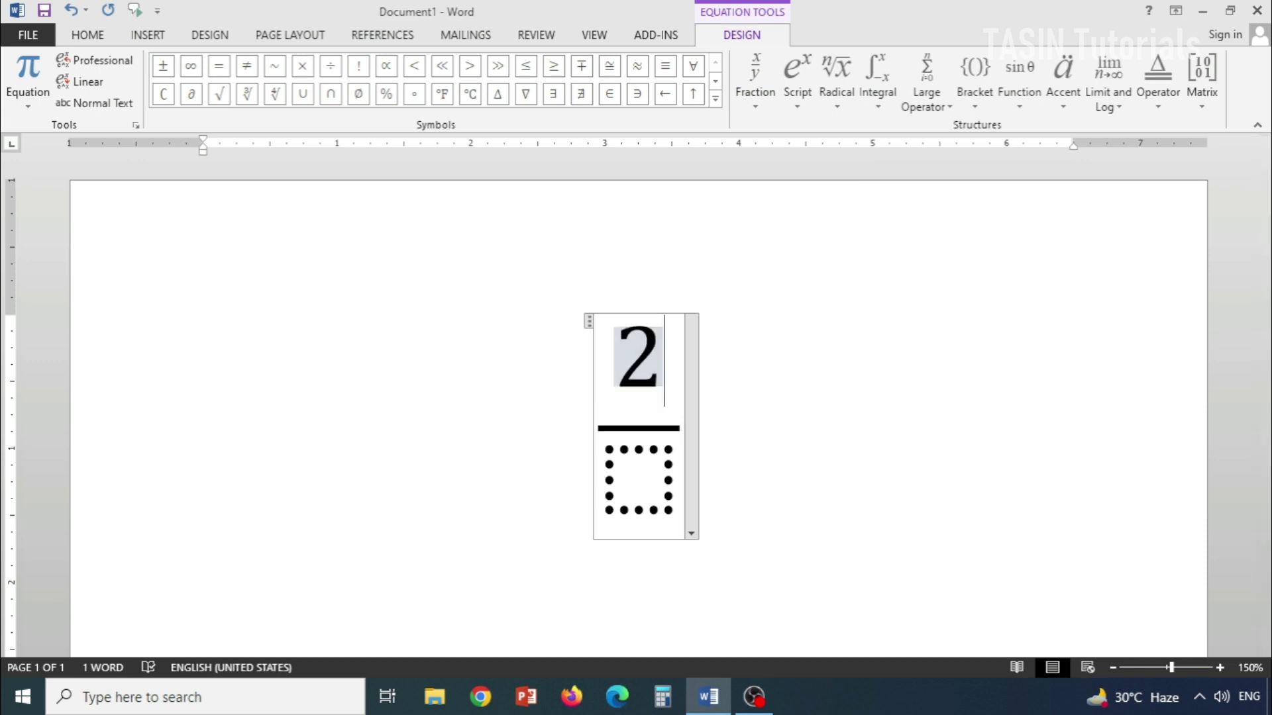
{"action": "key", "text": "Down"}
{"action": "type", "text": "3"}
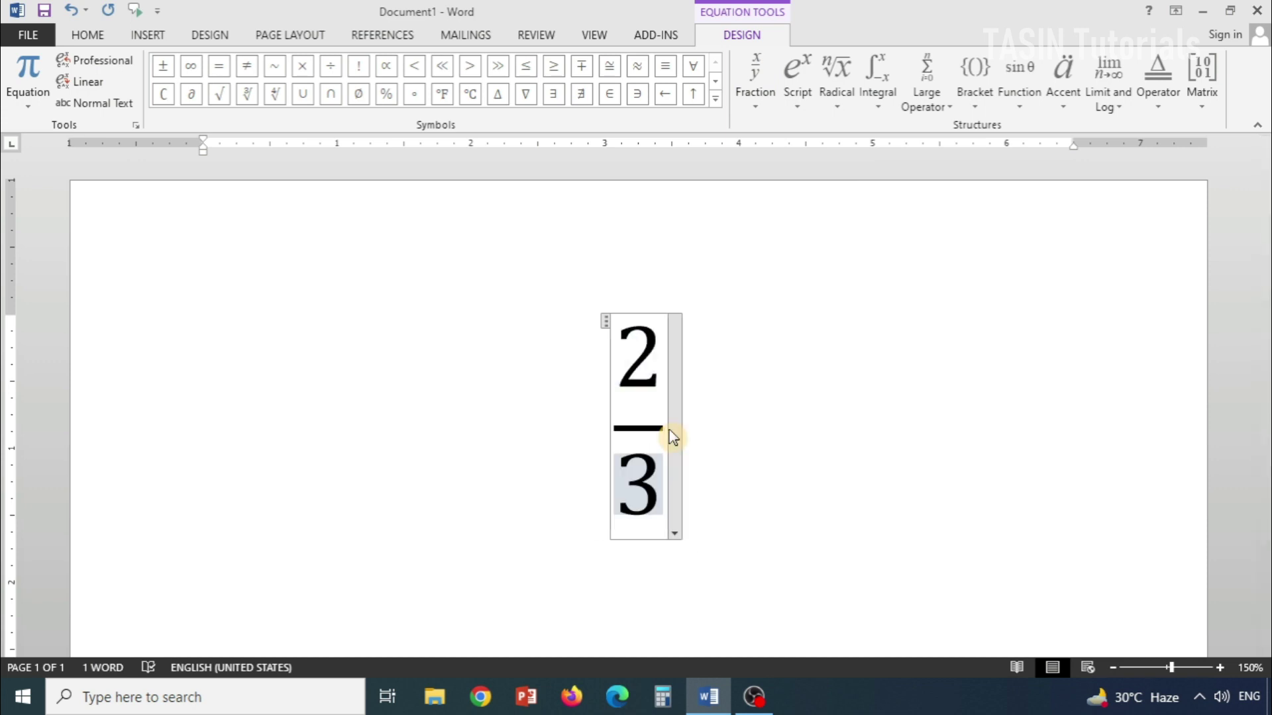
{"action": "left_click", "coordinate": [763, 444]}
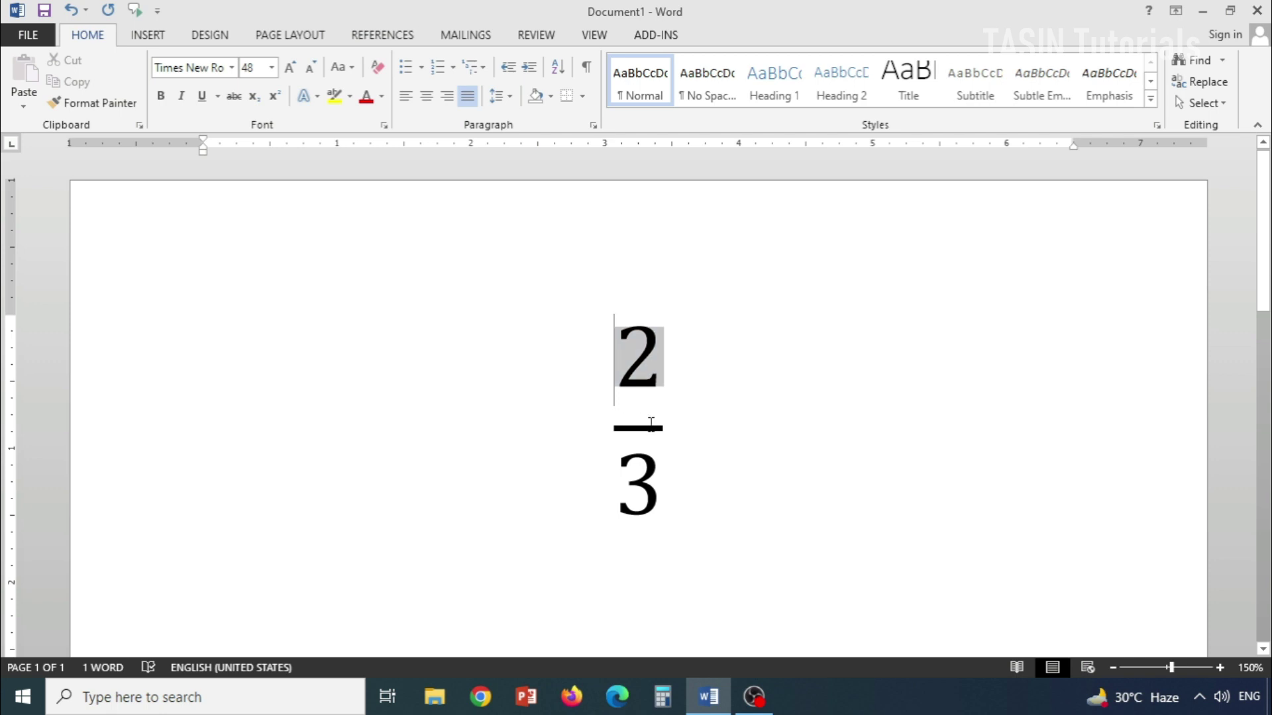
Reduce the font size of the whole 2/3 equation to 40.
{"action": "left_click_drag", "start_coordinate": [602, 426], "coordinate": [665, 427]}
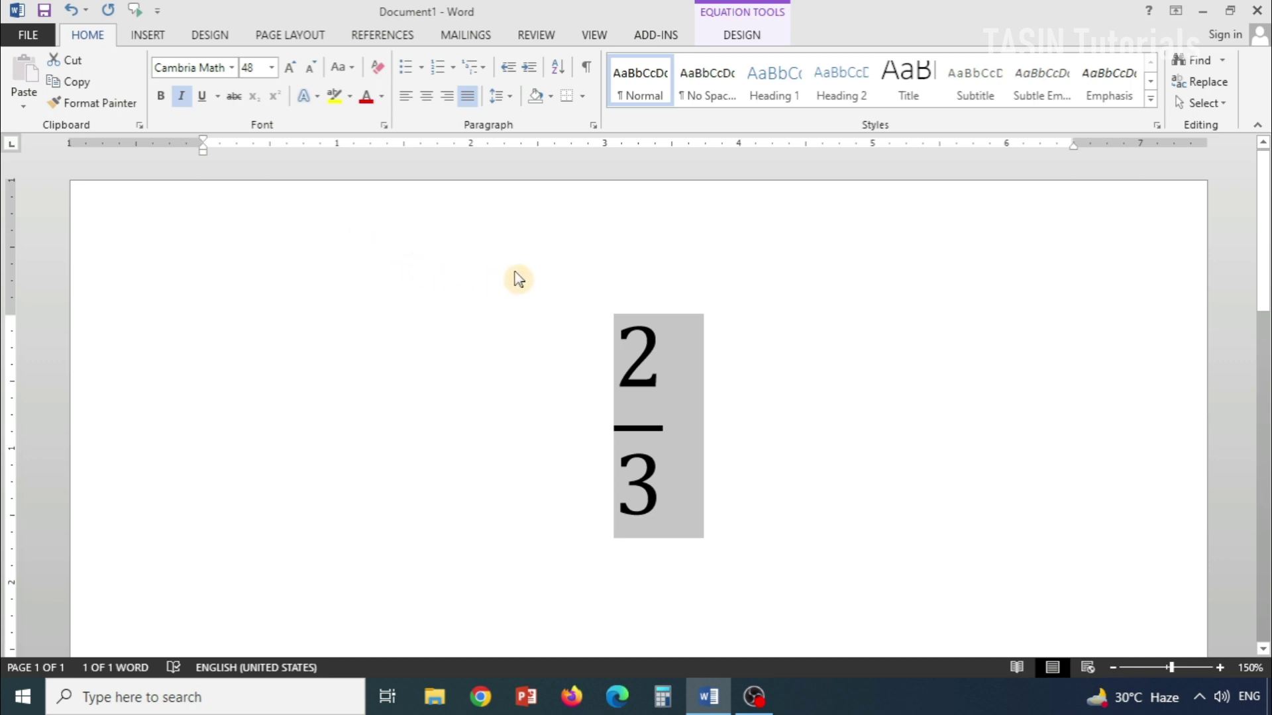
{"action": "key", "text": "ctrl+bracketleft"}
{"action": "key", "text": "ctrl+bracketleft"}
{"action": "key", "text": "ctrl+bracketleft"}
{"action": "key", "text": "ctrl+bracketleft"}
{"action": "key", "text": "ctrl+bracketleft"}
{"action": "key", "text": "ctrl+bracketleft"}
{"action": "key", "text": "ctrl+bracketleft"}
{"action": "key", "text": "ctrl+bracketleft"}
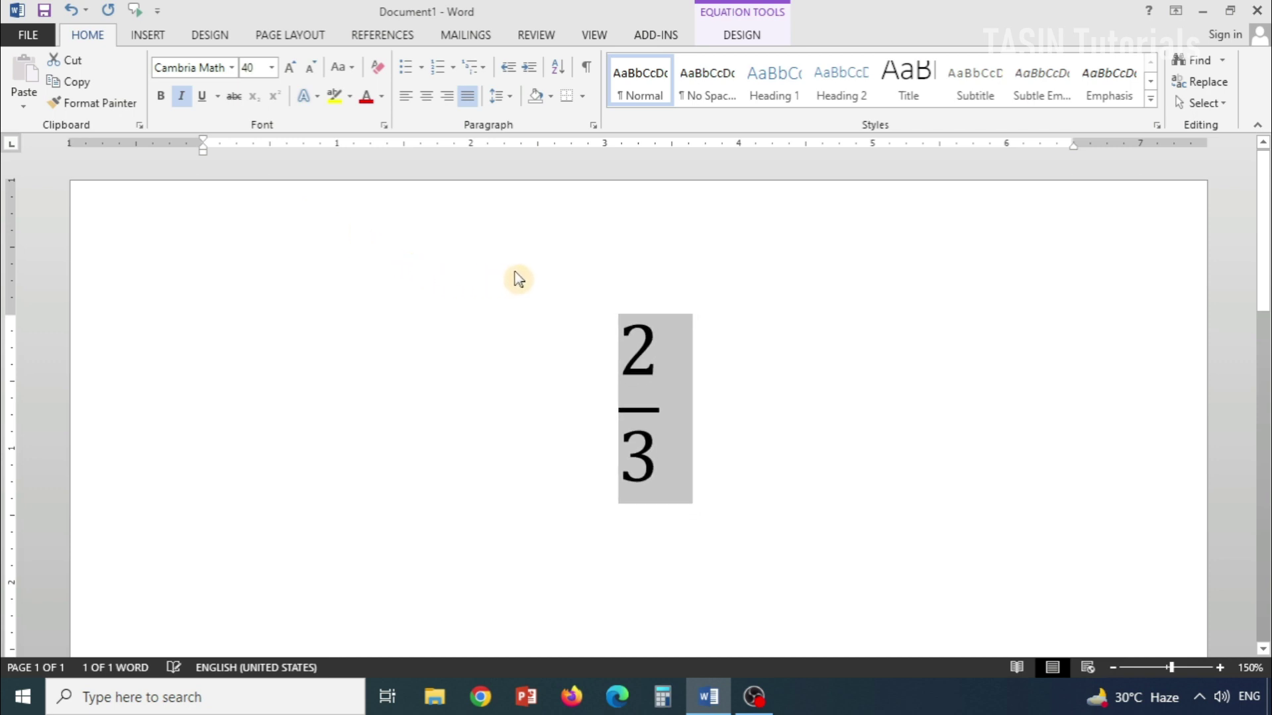
Increase the 2/3 equation's font size to 45 and deselect it.
{"action": "key", "text": "ctrl+bracketright"}
{"action": "key", "text": "ctrl+bracketright"}
{"action": "key", "text": "ctrl+bracketright"}
{"action": "key", "text": "ctrl+bracketright"}
{"action": "key", "text": "ctrl+bracketright"}
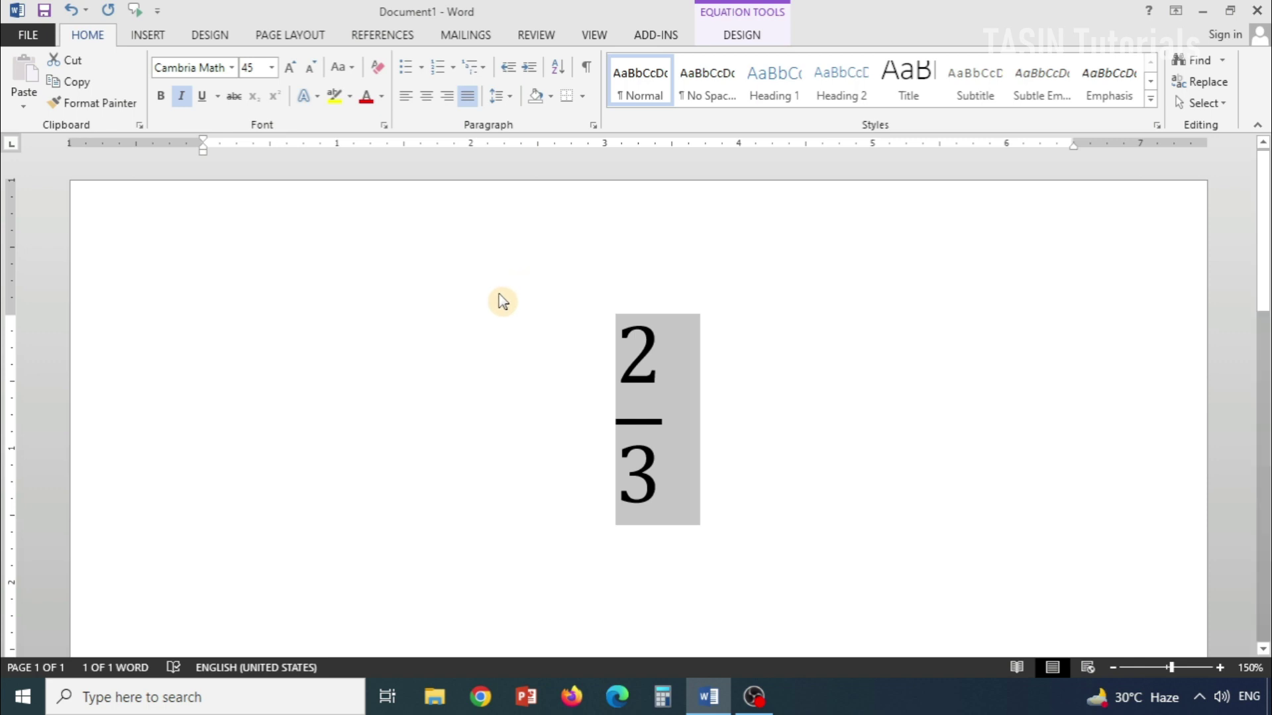
{"action": "left_click", "coordinate": [610, 434]}
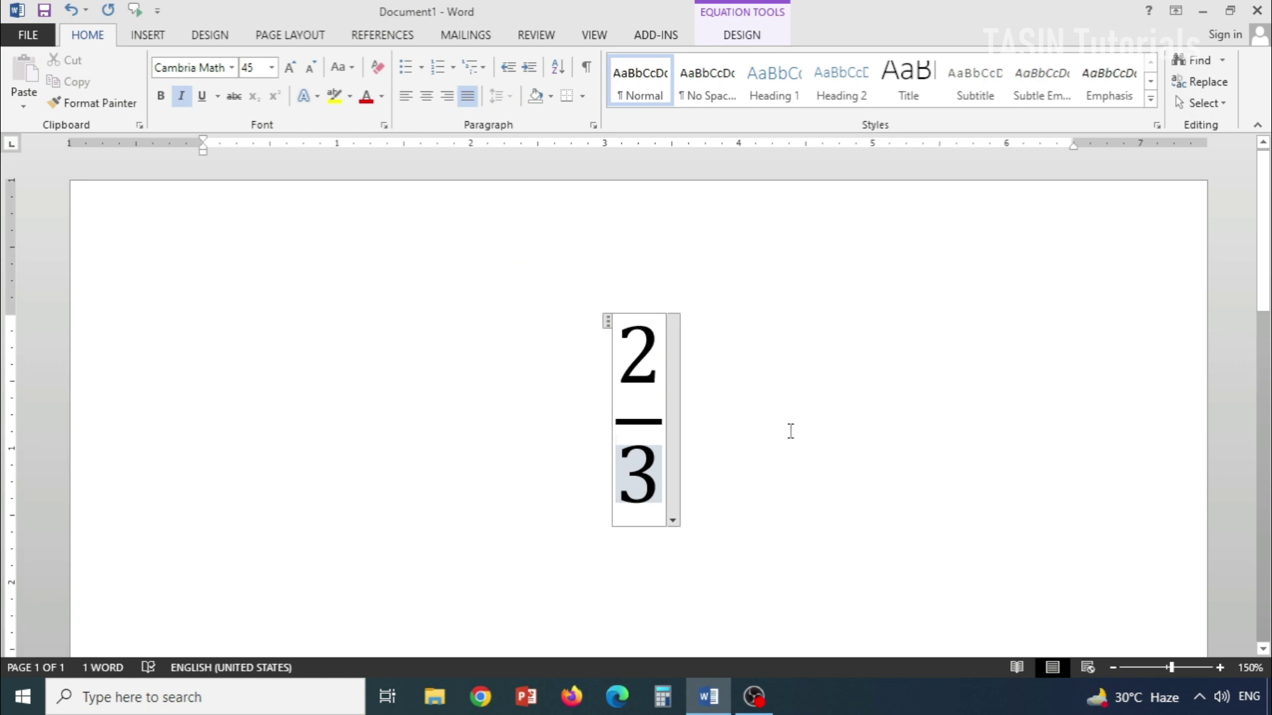
Add an empty line above the 2/3 equation and place the text cursor on it.
{"action": "left_click", "coordinate": [565, 302]}
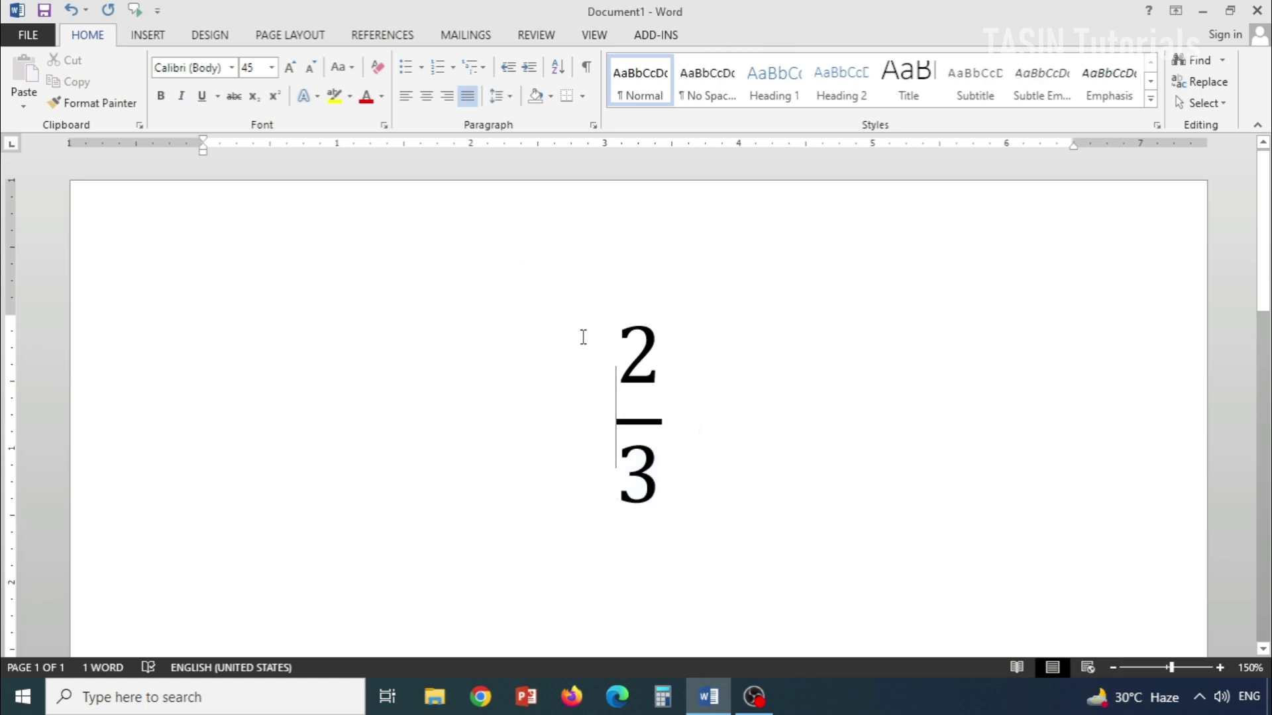
{"action": "key", "text": "Return"}
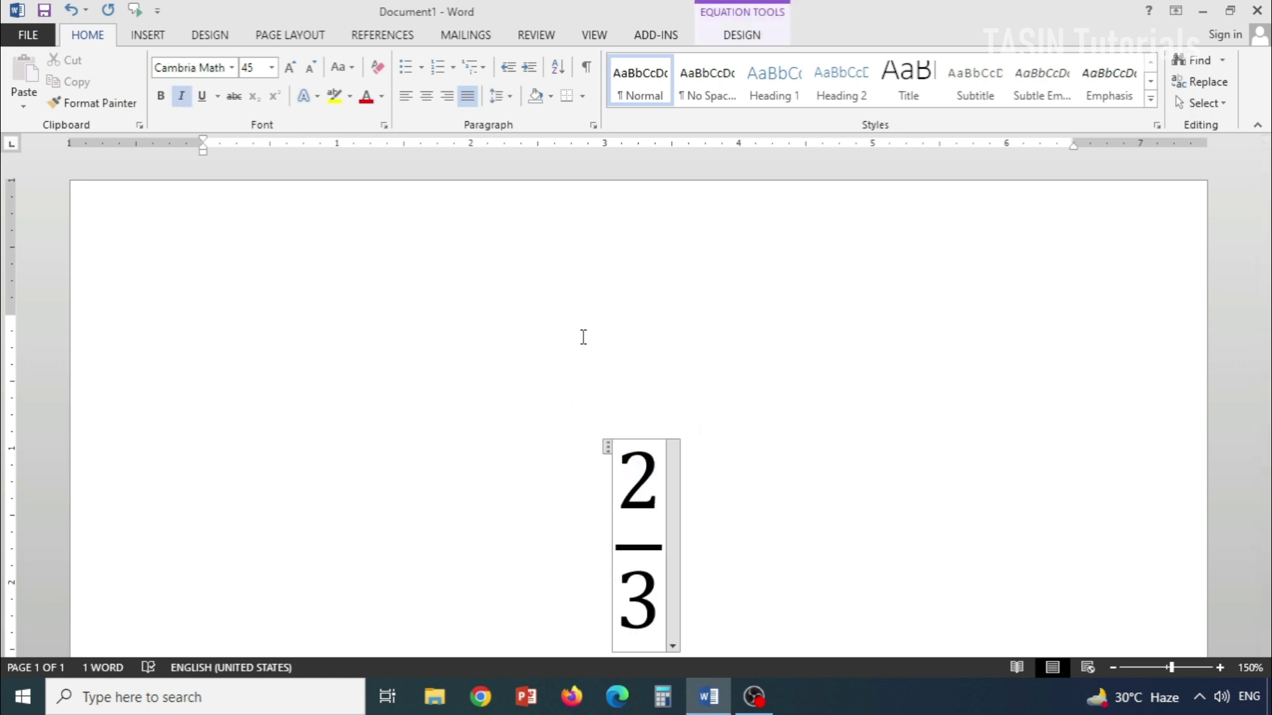
{"action": "left_click", "coordinate": [583, 337]}
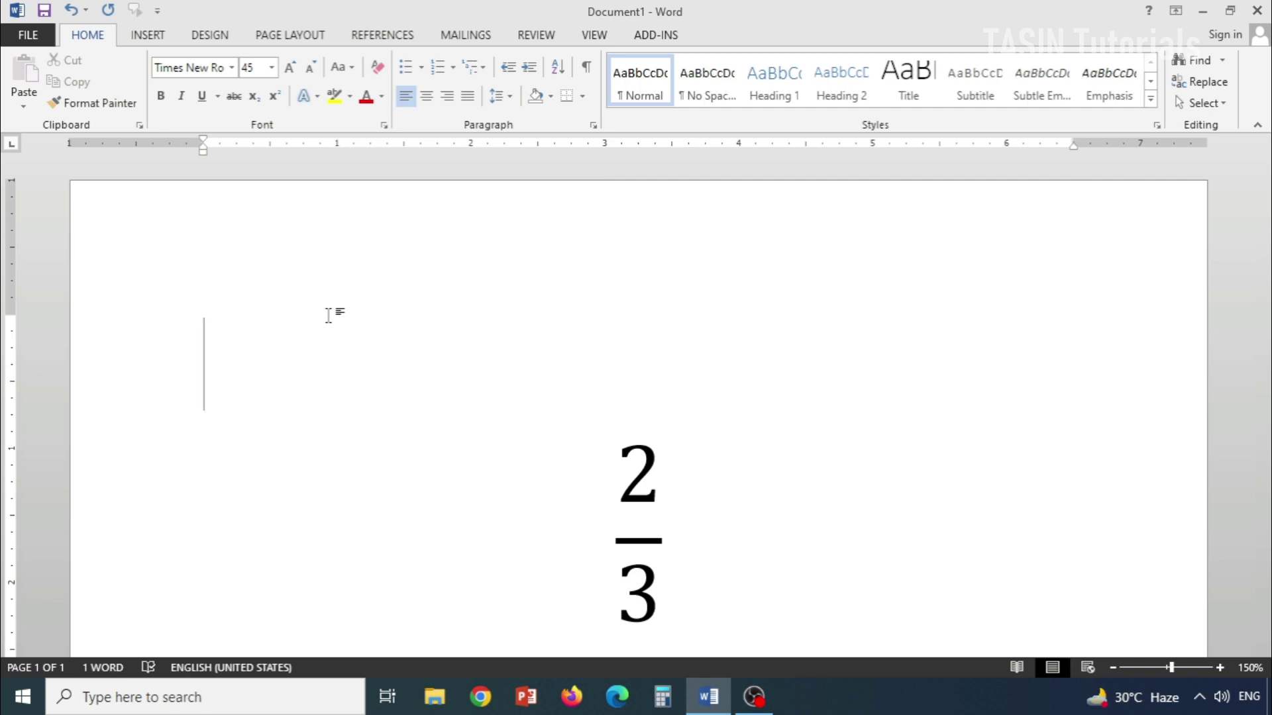
Insert an empty field on the line above the equation and enter the code eq \f() inside its braces.
{"action": "key", "text": "ctrl+F9"}
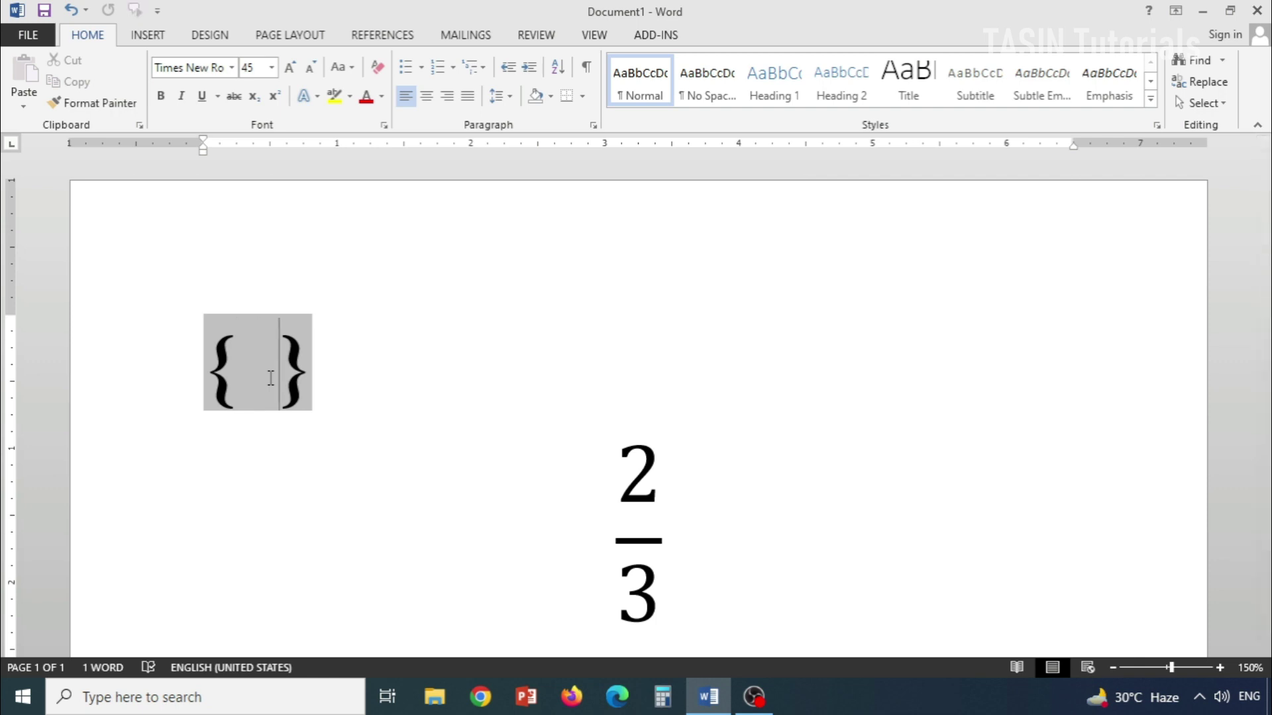
{"action": "key", "text": "ctrl+z"}
{"action": "key", "text": "Left"}
{"action": "type", "text": "eq"}
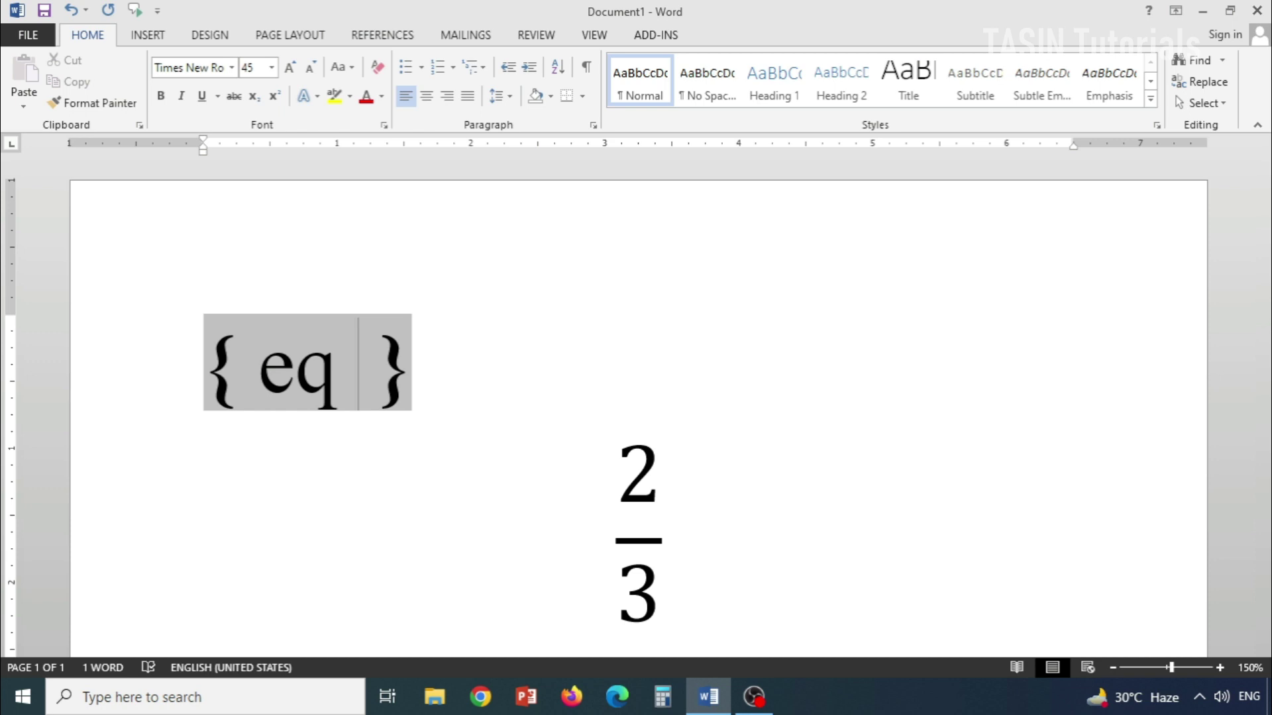
{"action": "type", "text": " \\ "}
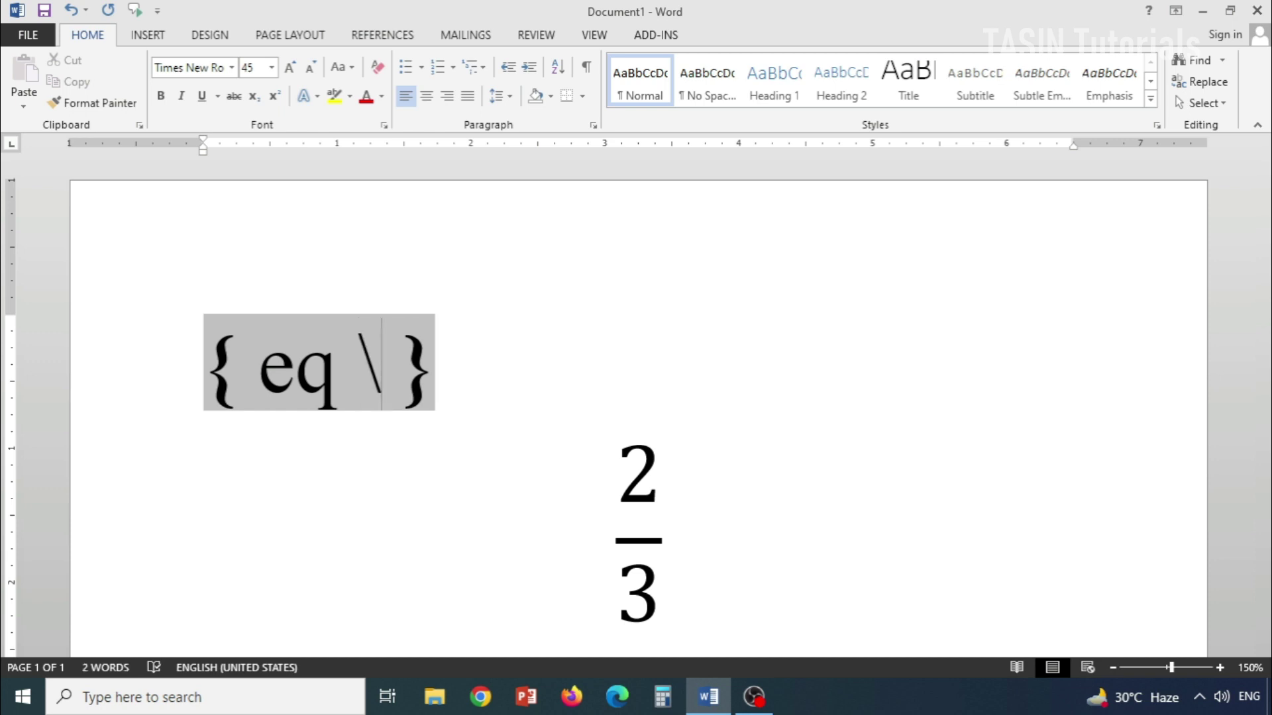
{"action": "type", "text": "/"}
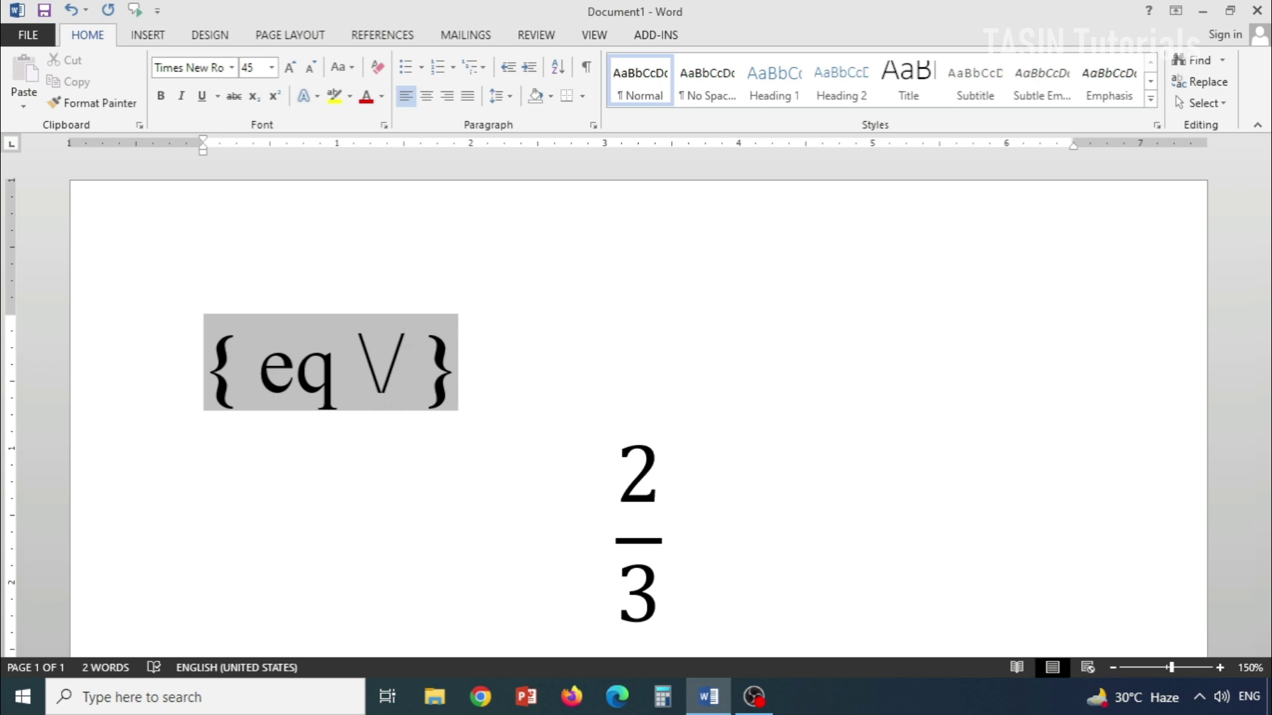
{"action": "key", "text": "BackSpace"}
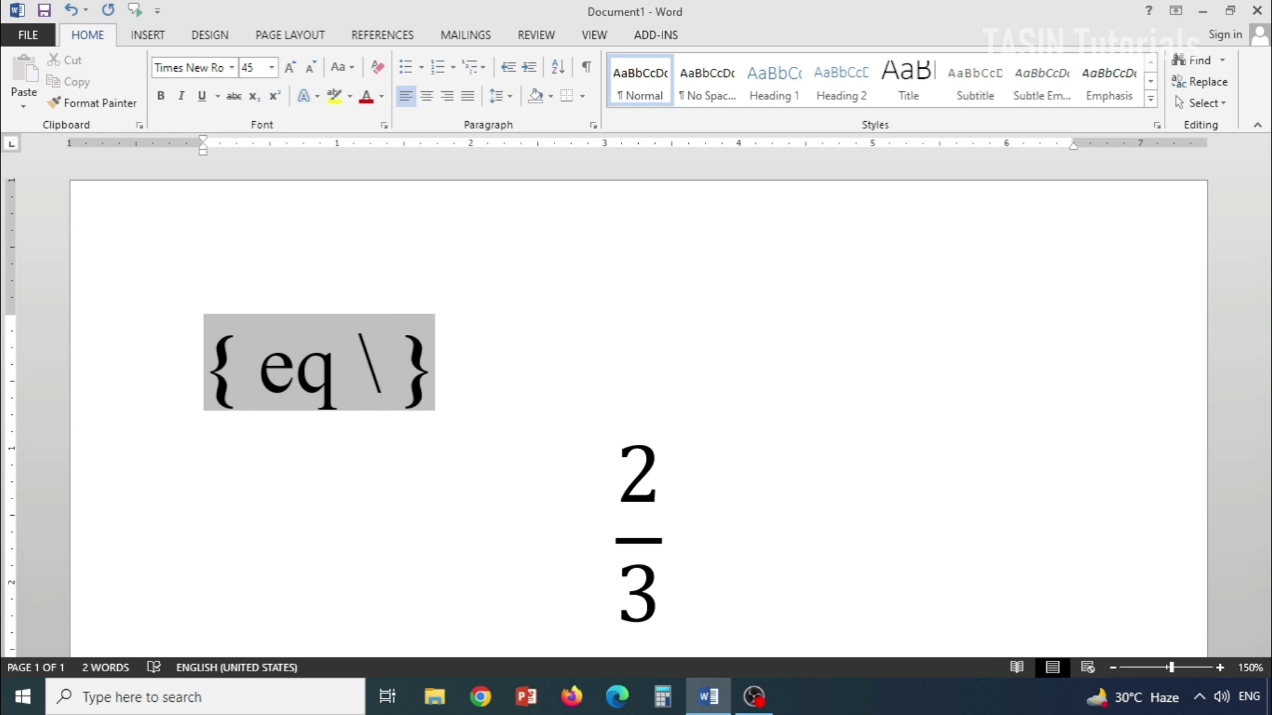
{"action": "type", "text": "f"}
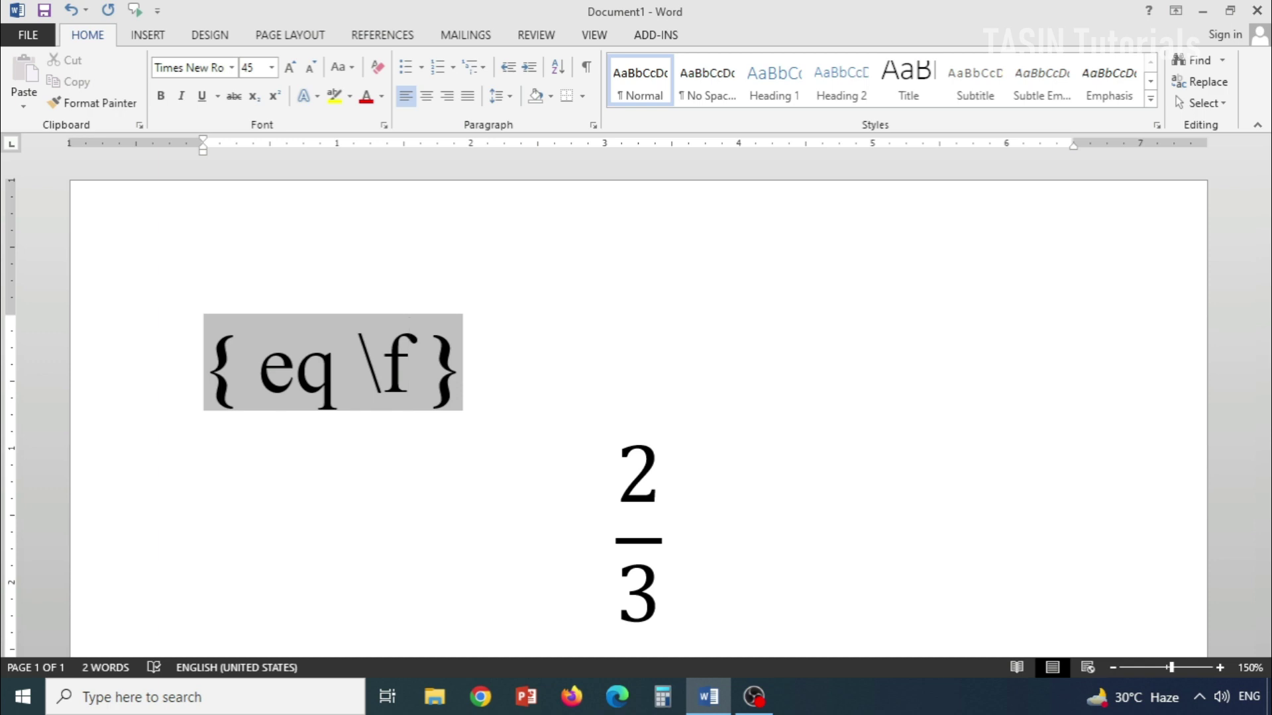
{"action": "type", "text": "("}
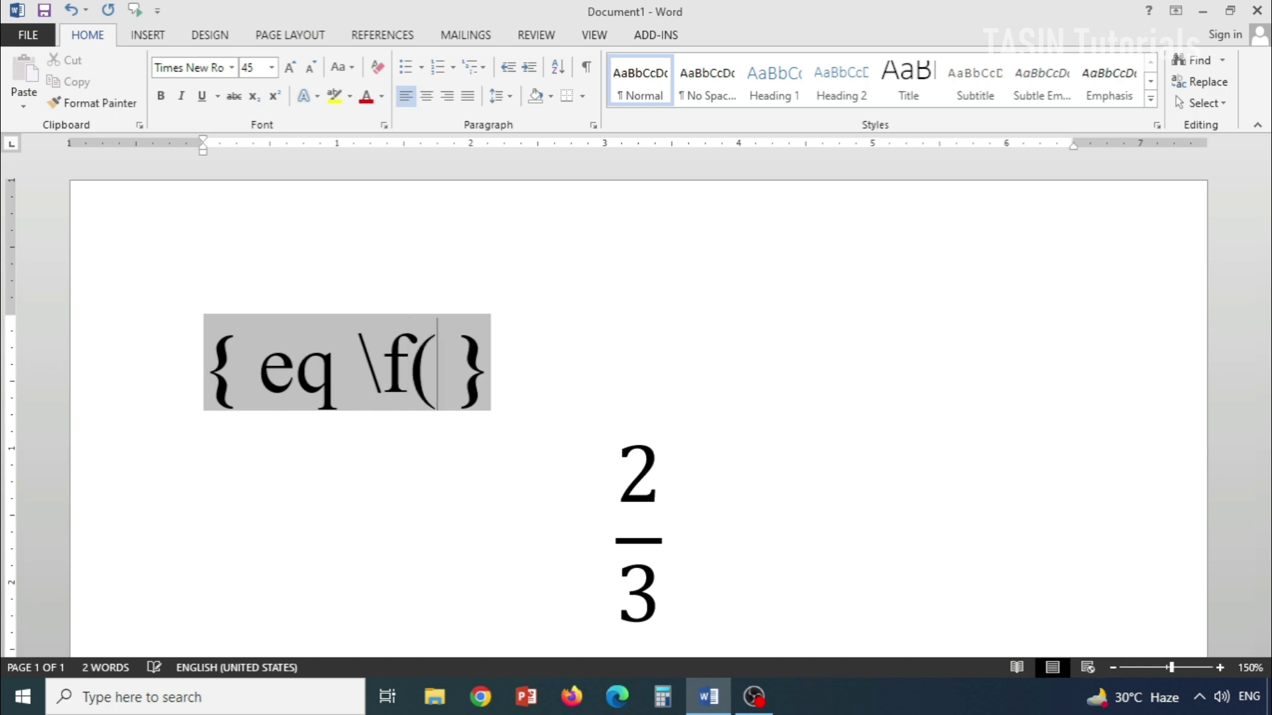
{"action": "type", "text": ")"}
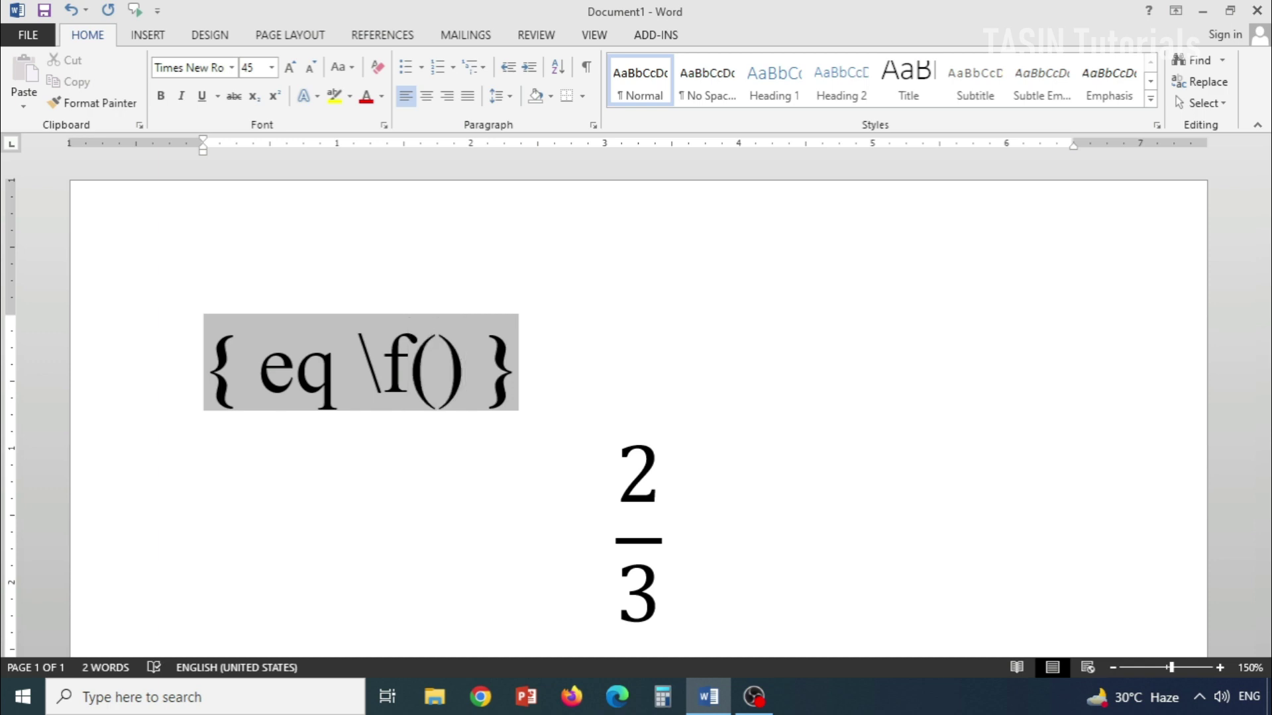
Enter 2,3 between the parentheses of the field code so it reads eq \f(2,3).
{"action": "key", "text": "Left"}
{"action": "key", "text": "Left"}
{"action": "key", "text": "Left"}
{"action": "key", "text": "Left"}
{"action": "key", "text": "Left"}
{"action": "key", "text": "Right"}
{"action": "key", "text": "Right"}
{"action": "key", "text": "Right"}
{"action": "key", "text": "Left"}
{"action": "key", "text": "shift+Right"}
{"action": "key", "text": "Right"}
{"action": "key", "text": "Right"}
{"action": "key", "text": "Right"}
{"action": "key", "text": "Right"}
{"action": "key", "text": "Left"}
{"action": "type", "text": "2"}
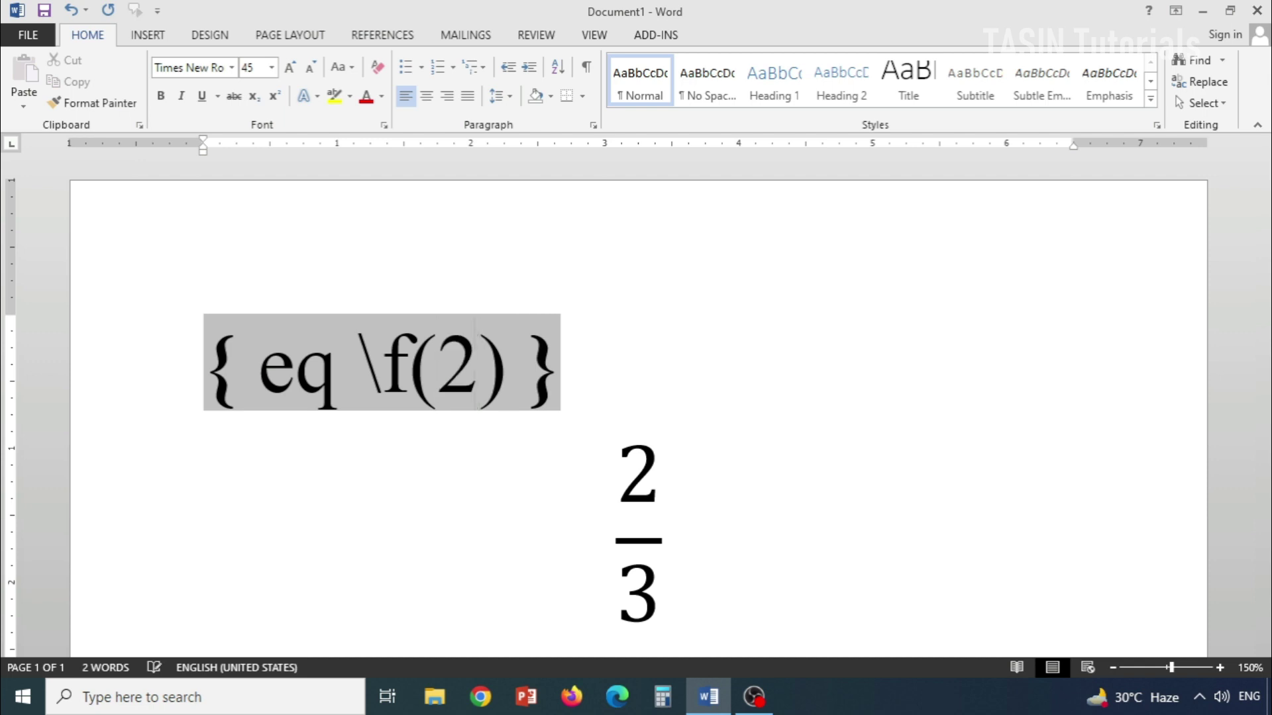
{"action": "type", "text": ",3"}
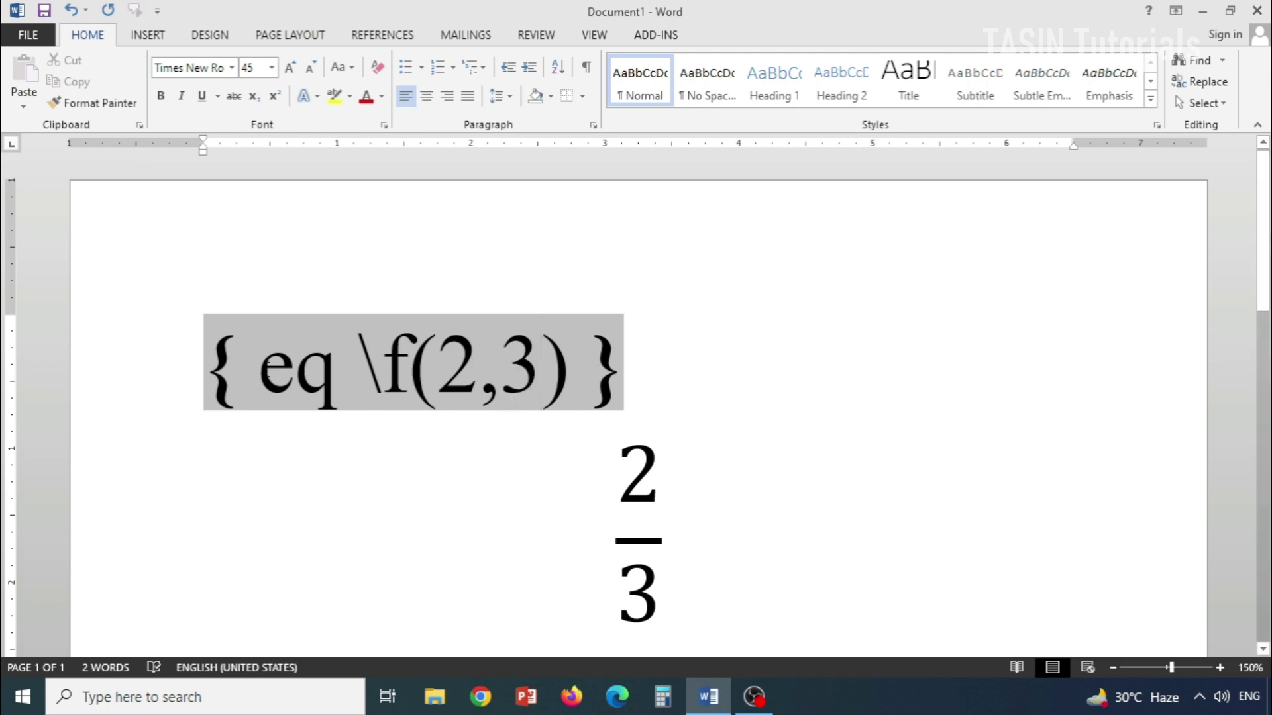
Toggle the eq \f(2,3) field code to show it as a fraction, and deselect it.
{"action": "left_click_drag", "start_coordinate": [578, 380], "coordinate": [593, 374]}
{"action": "left_click_drag", "start_coordinate": [239, 381], "coordinate": [259, 380]}
{"action": "left_click", "coordinate": [357, 375]}
{"action": "right_click", "coordinate": [397, 366]}
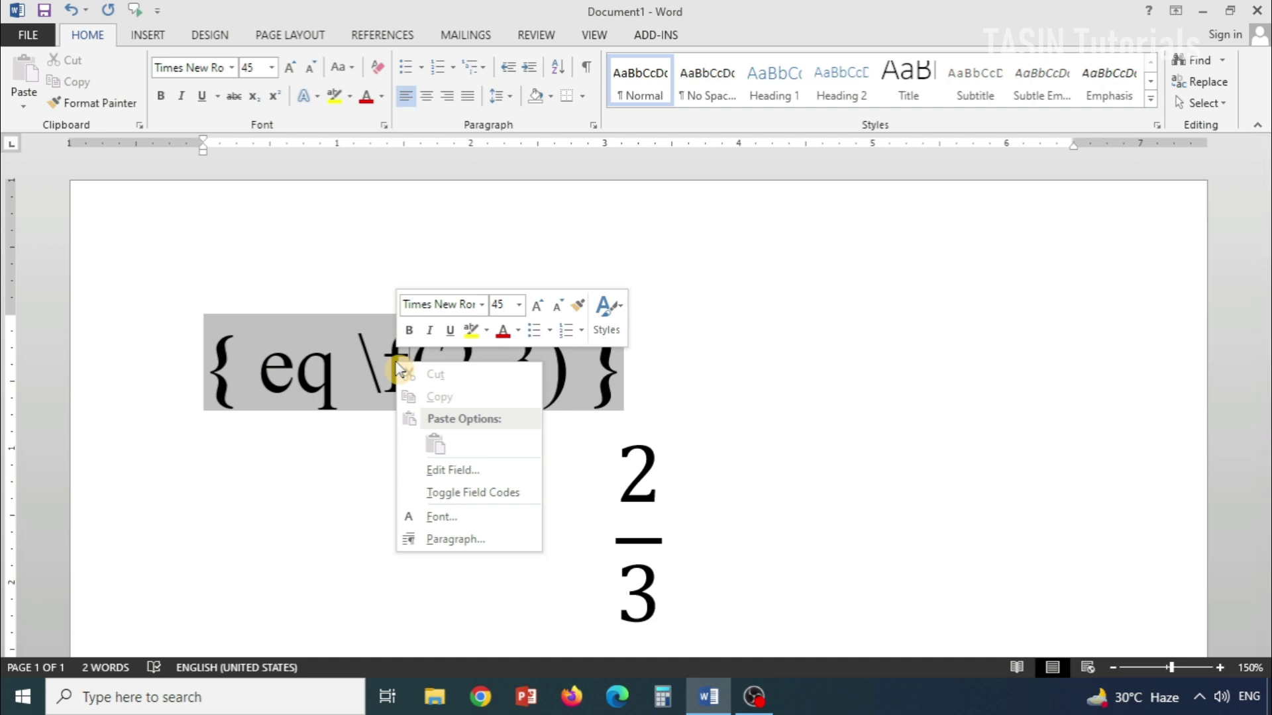
{"action": "left_click", "coordinate": [481, 498]}
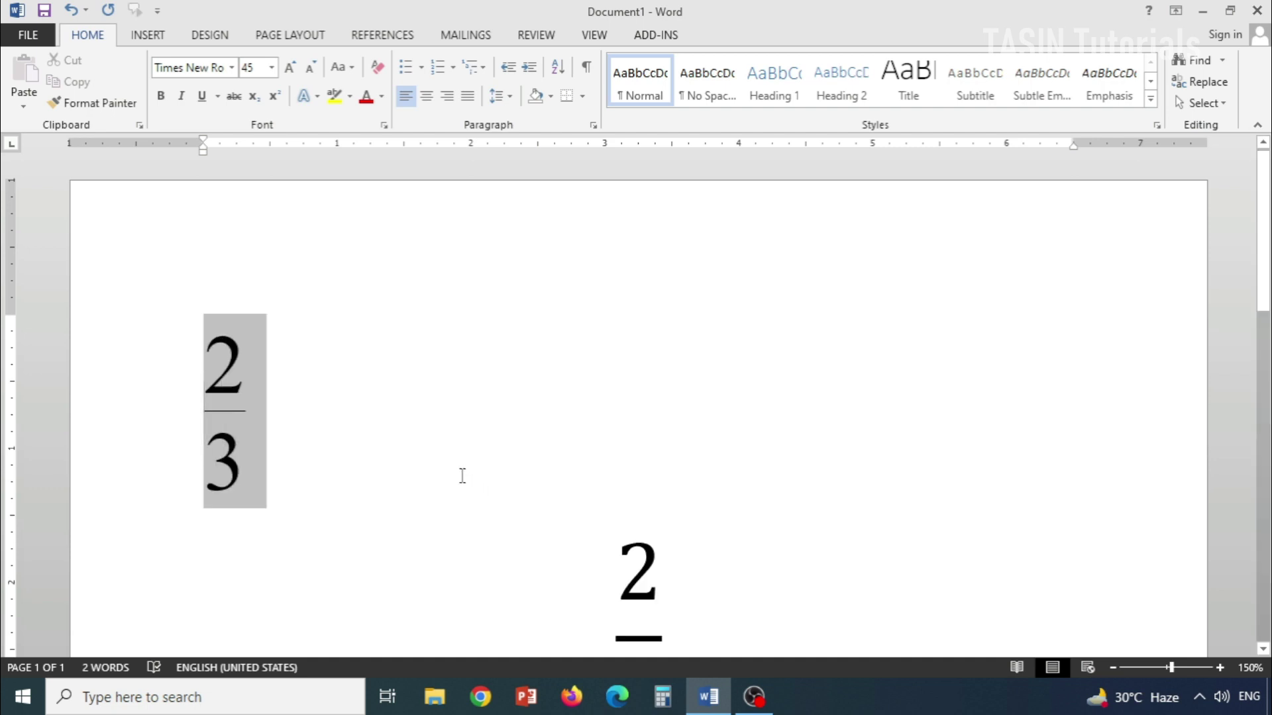
{"action": "left_click", "coordinate": [368, 411]}
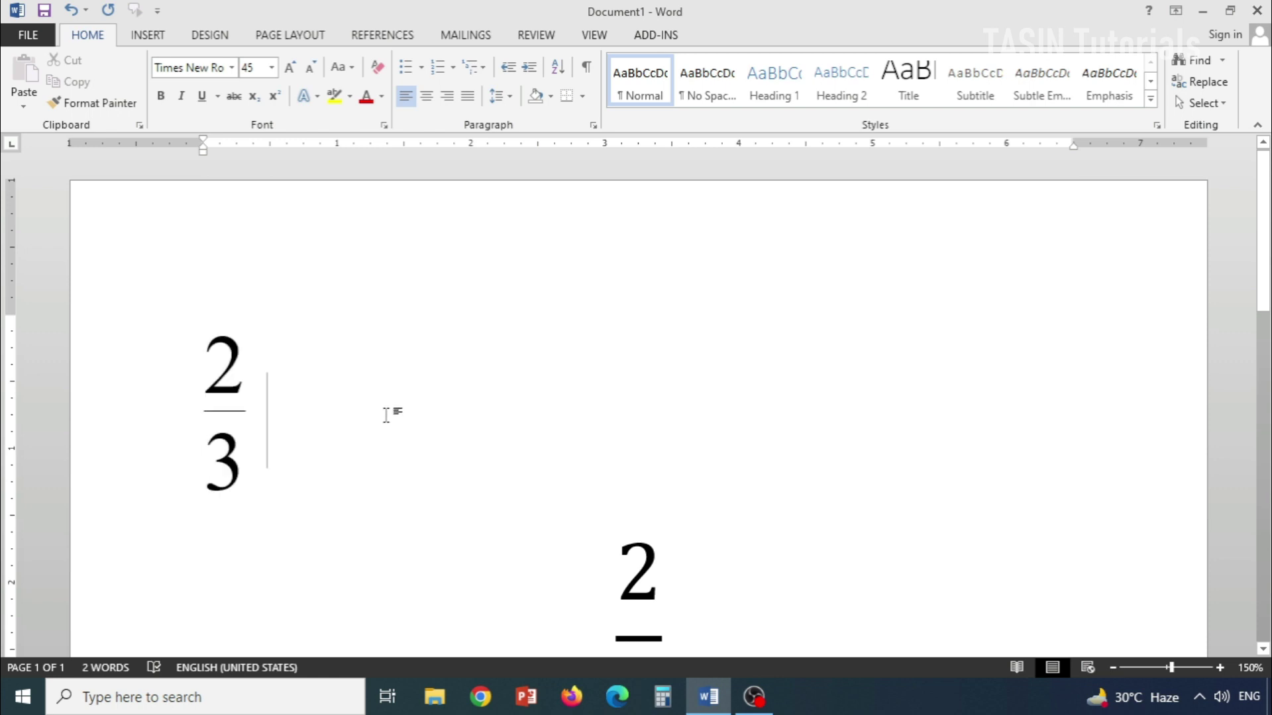
Change the font of the field-code fraction to SutonnyMJ.
{"action": "scroll", "coordinate": [412, 426], "scroll_direction": "down", "scroll_amount": 1}
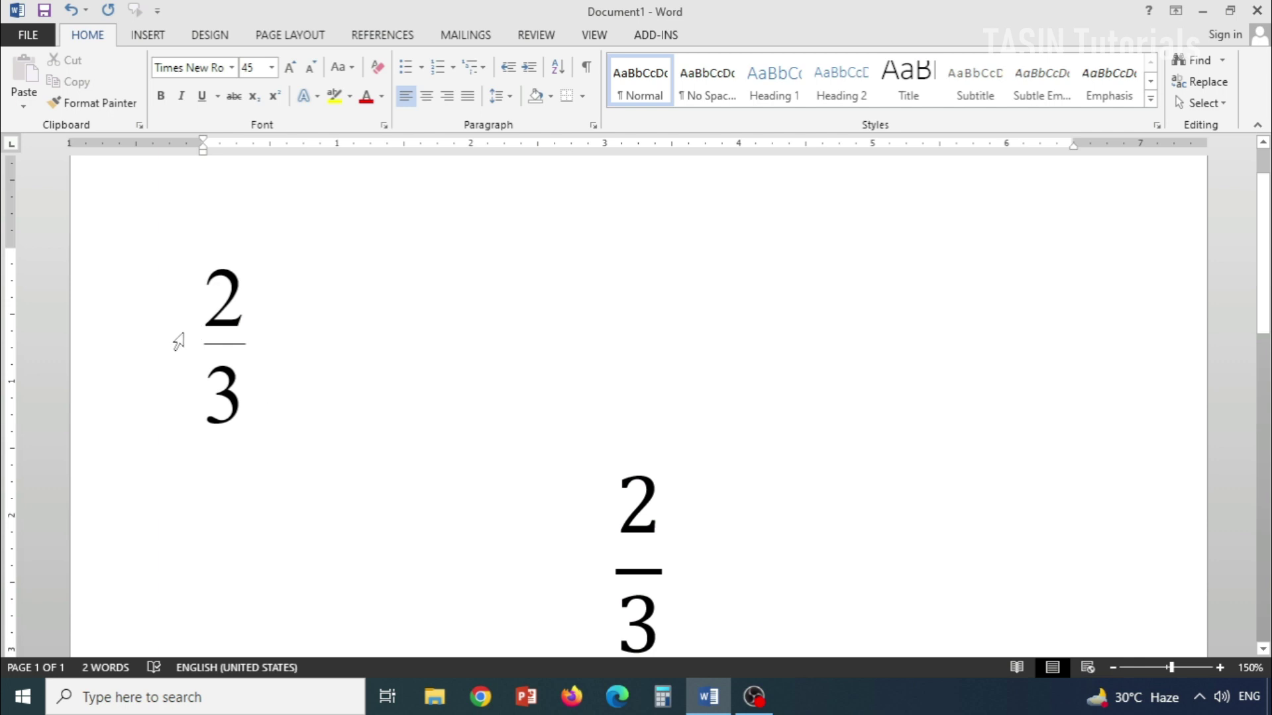
{"action": "left_click_drag", "start_coordinate": [199, 333], "coordinate": [206, 333]}
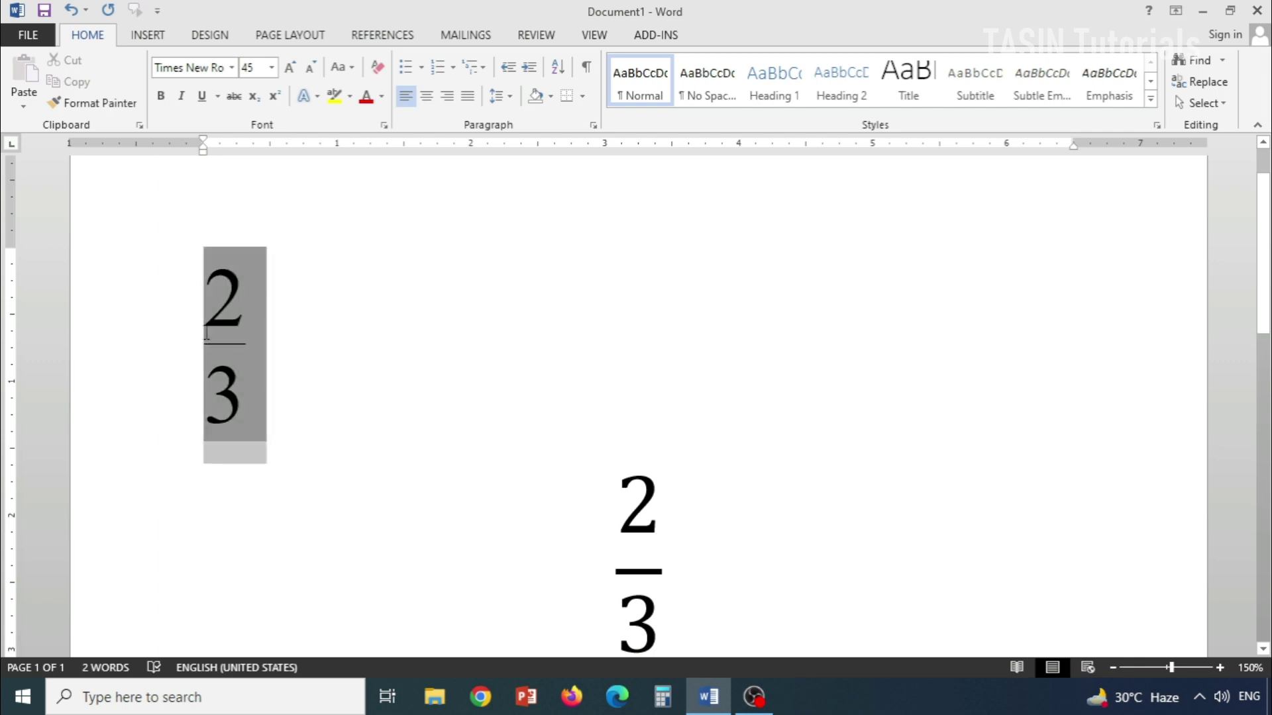
{"action": "left_click", "coordinate": [201, 69]}
{"action": "type", "text": "SutonnyMJ"}
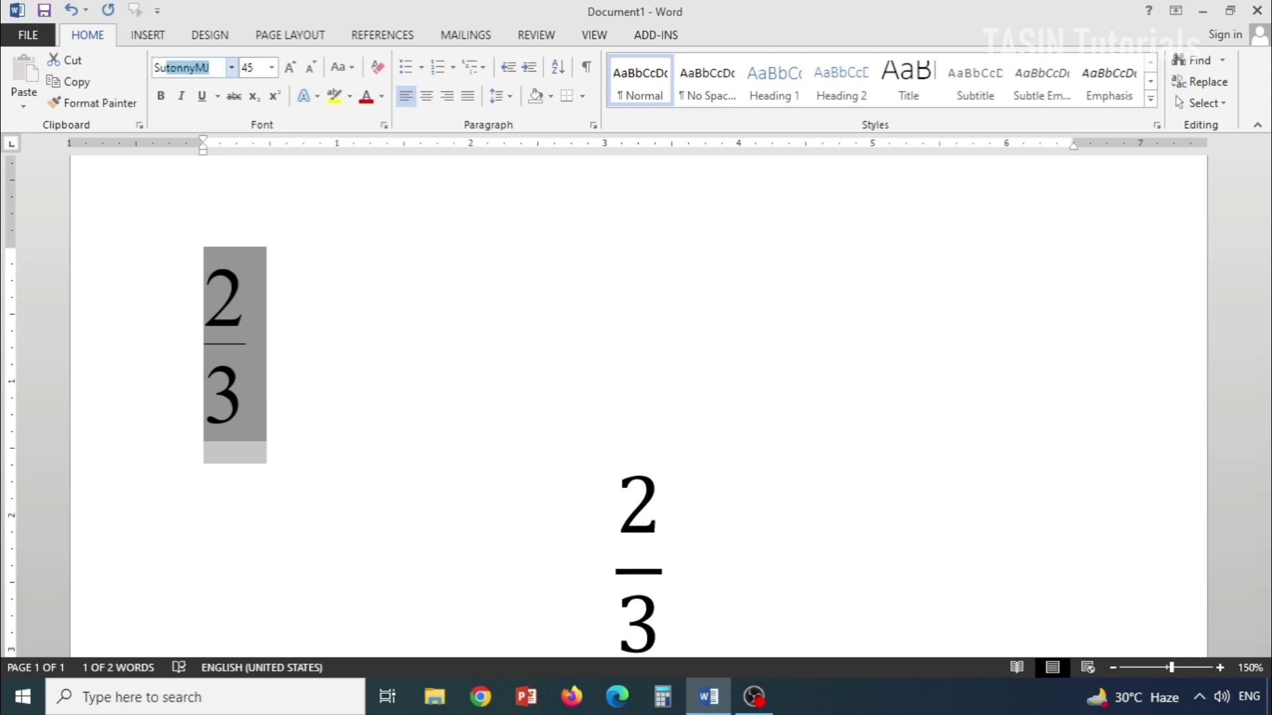
{"action": "key", "text": "Return"}
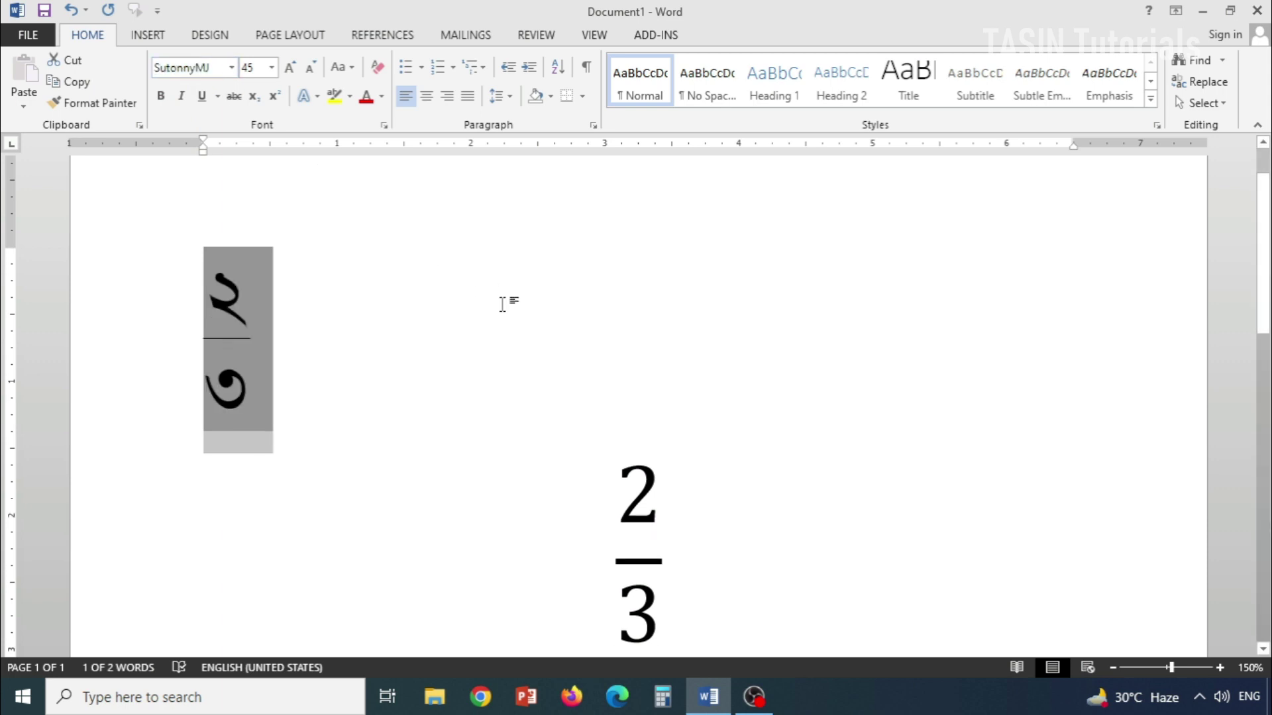
Try to change the font of the centred 2/3 equation to the most recently used Bangla font.
{"action": "left_click", "coordinate": [618, 534]}
{"action": "left_click_drag", "start_coordinate": [630, 528], "coordinate": [664, 570]}
{"action": "left_click", "coordinate": [634, 524]}
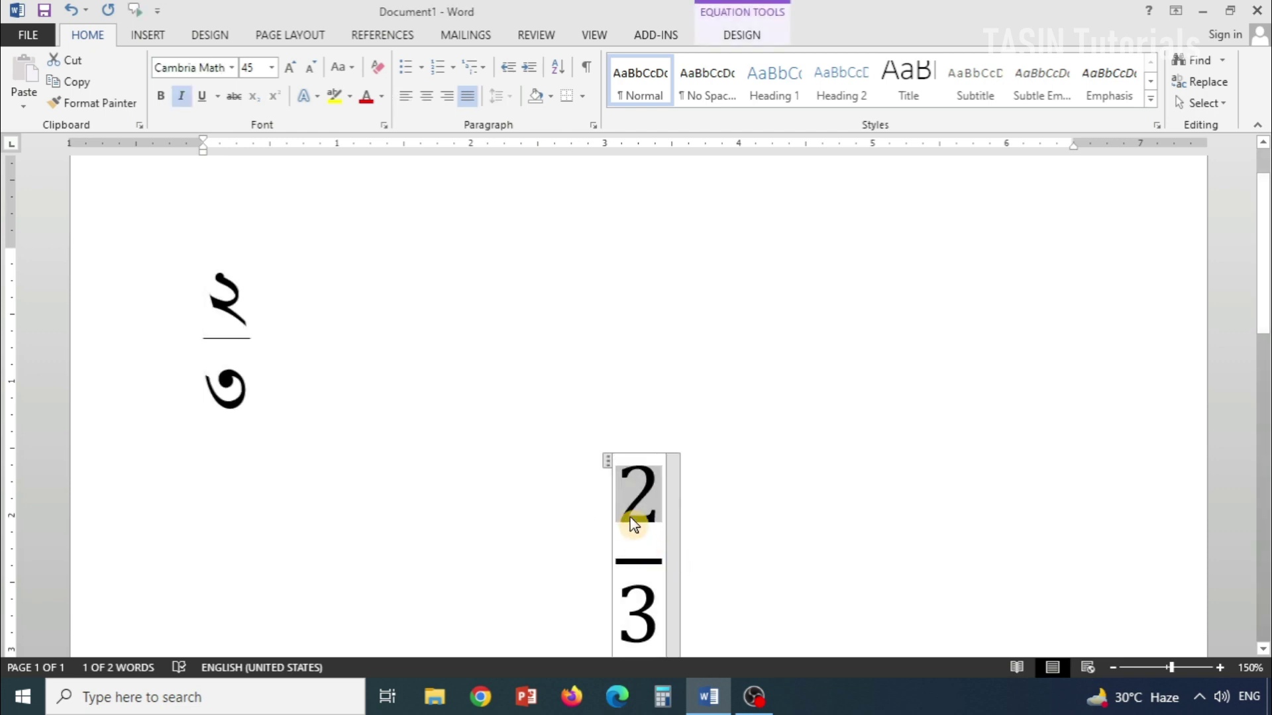
{"action": "key", "text": "ctrl+a"}
{"action": "left_click", "coordinate": [647, 528]}
{"action": "left_click_drag", "start_coordinate": [616, 496], "coordinate": [674, 582]}
{"action": "left_click", "coordinate": [220, 68]}
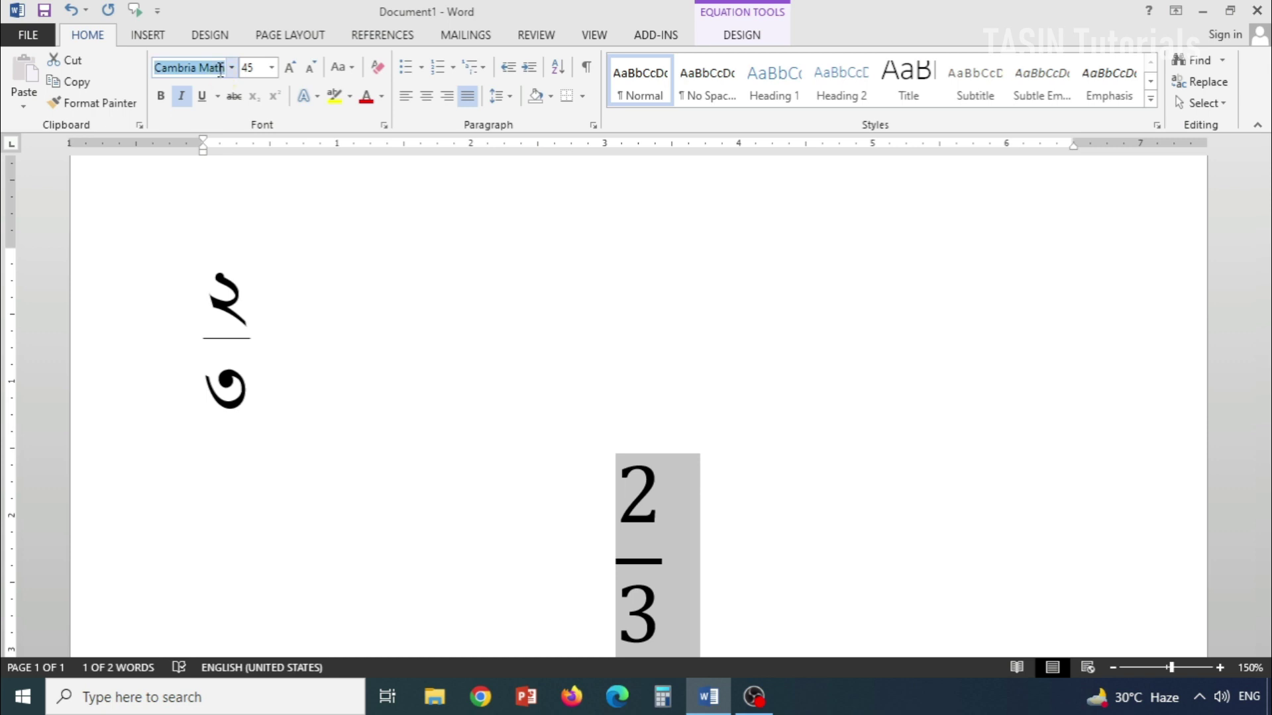
{"action": "left_click", "coordinate": [231, 67]}
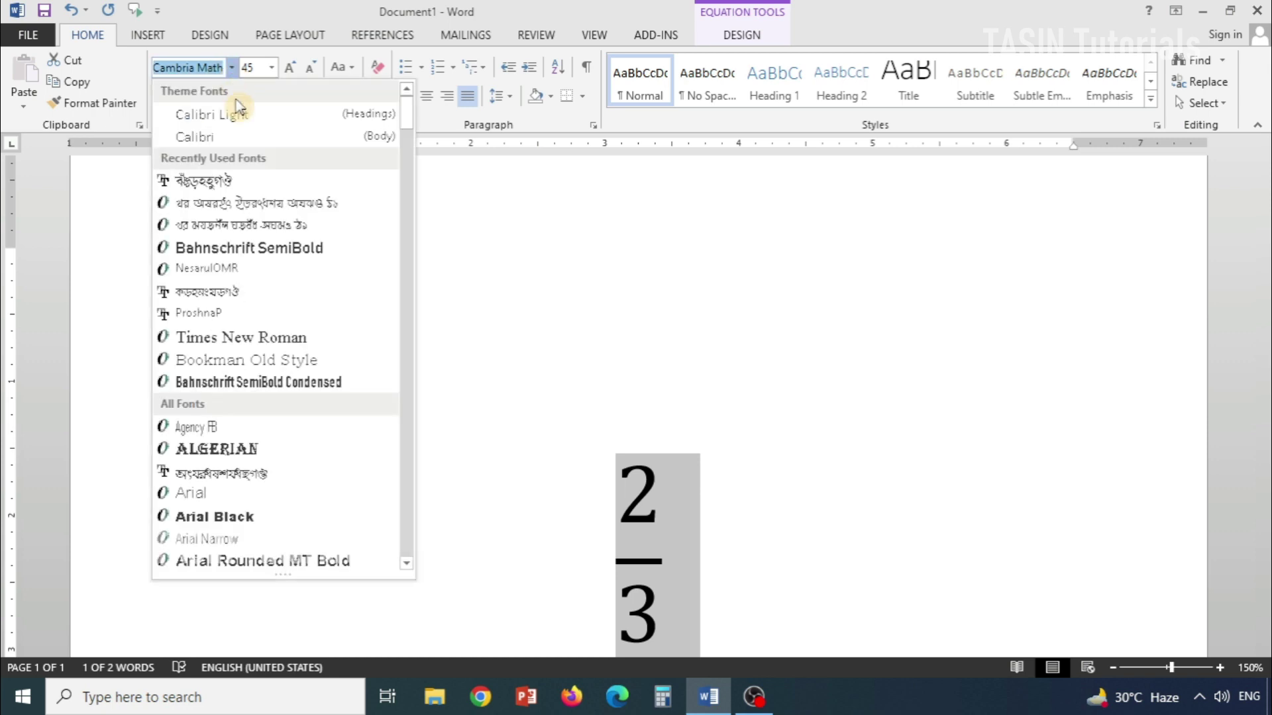
{"action": "left_click", "coordinate": [221, 182]}
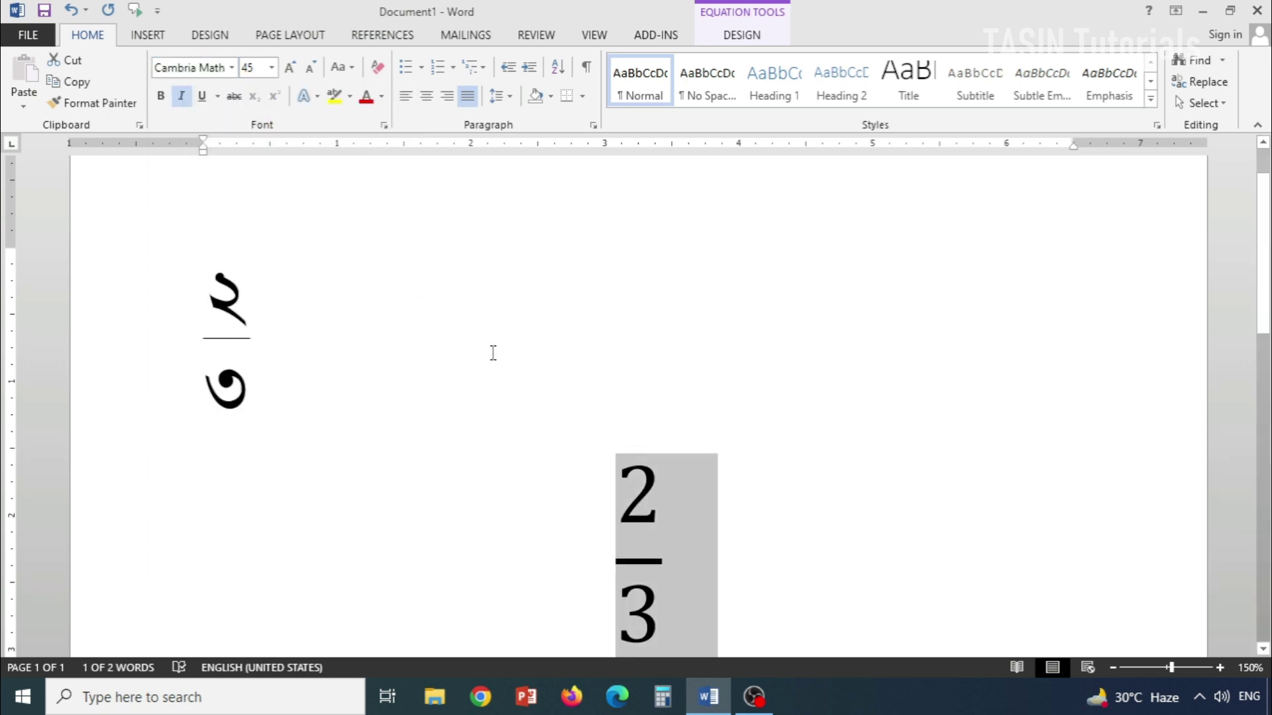
Insert an empty field right after the field-code fraction and enter the code eq \f() inside its braces.
{"action": "left_click", "coordinate": [355, 352]}
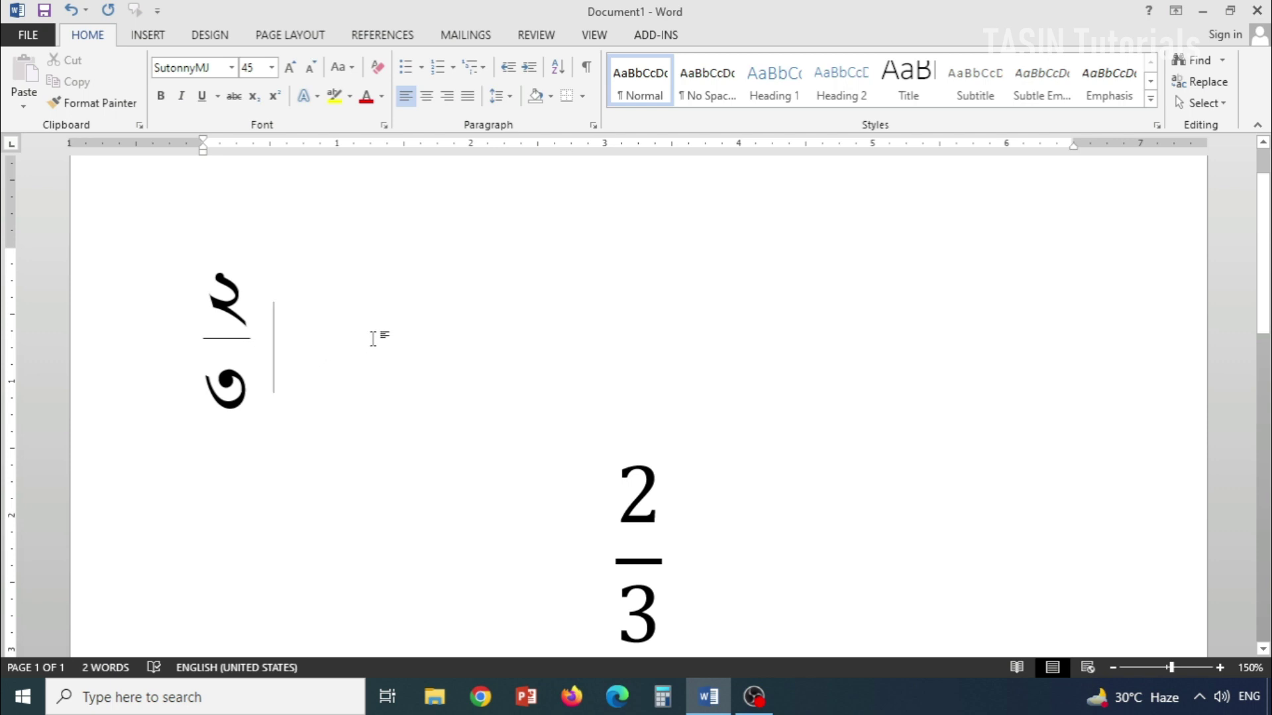
{"action": "key", "text": "ctrl+alt+b"}
{"action": "key", "text": "ctrl+F9"}
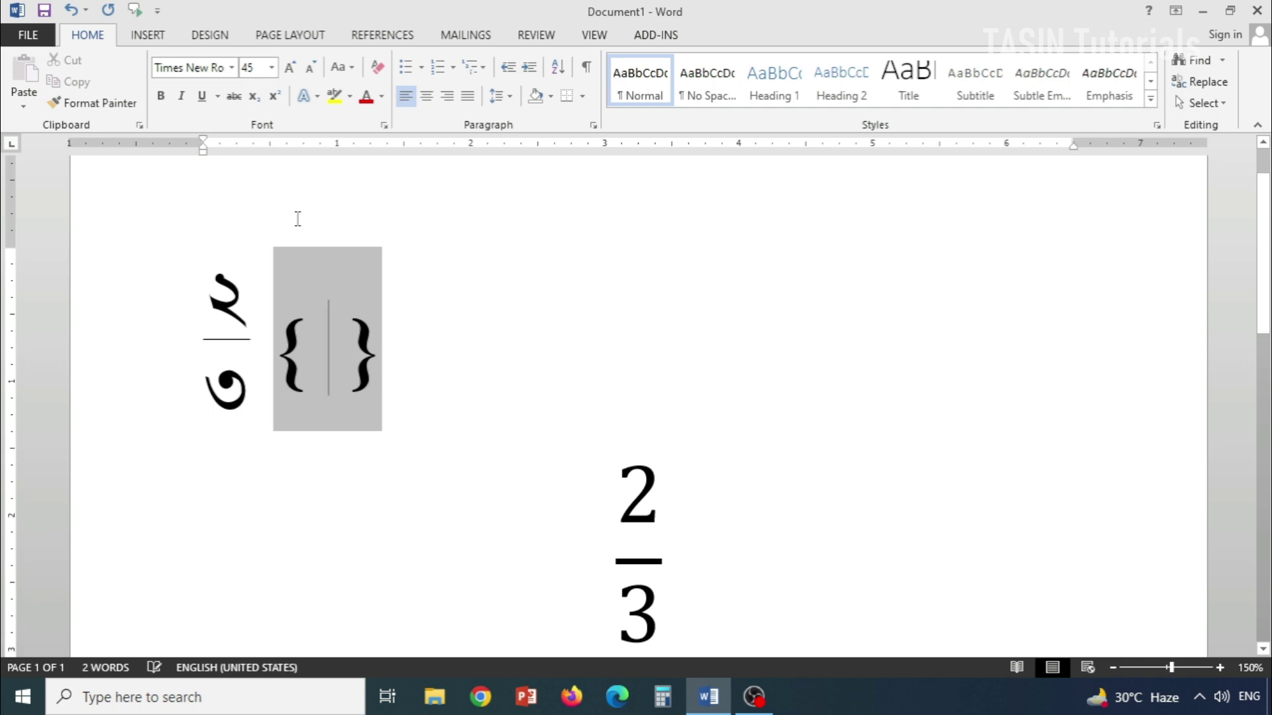
{"action": "type", "text": "eq "}
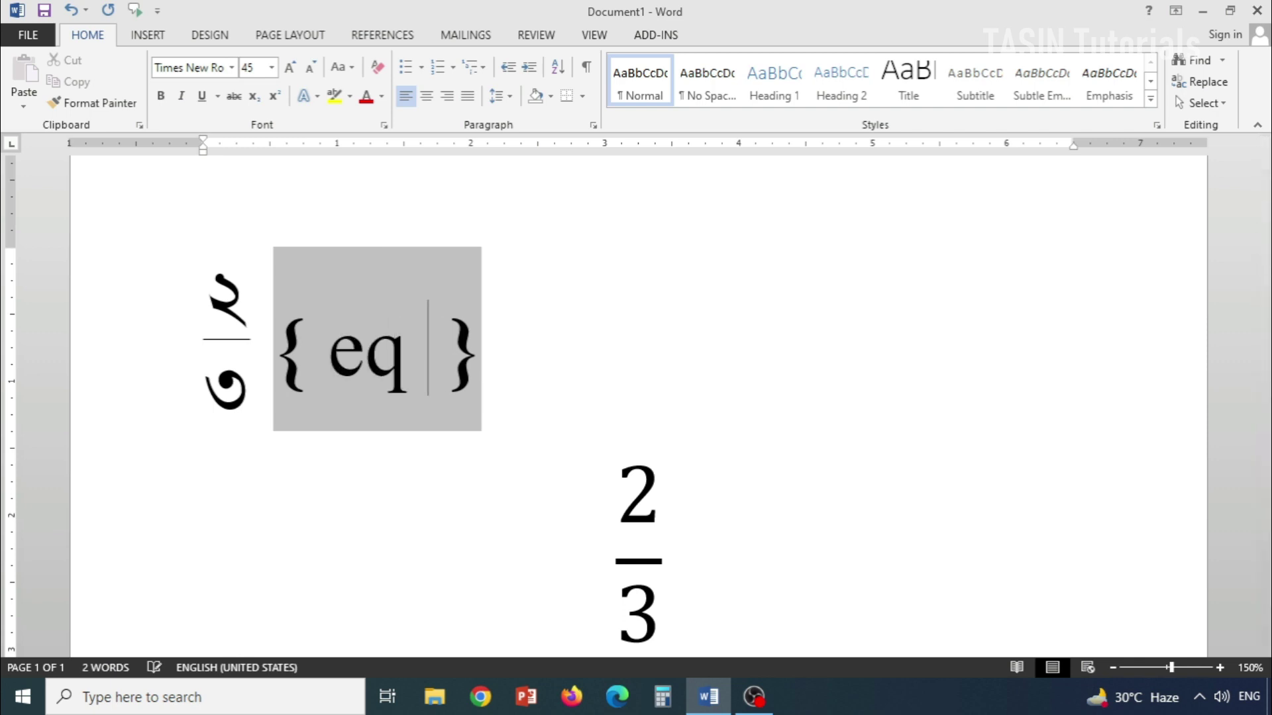
{"action": "type", "text": "\\f"}
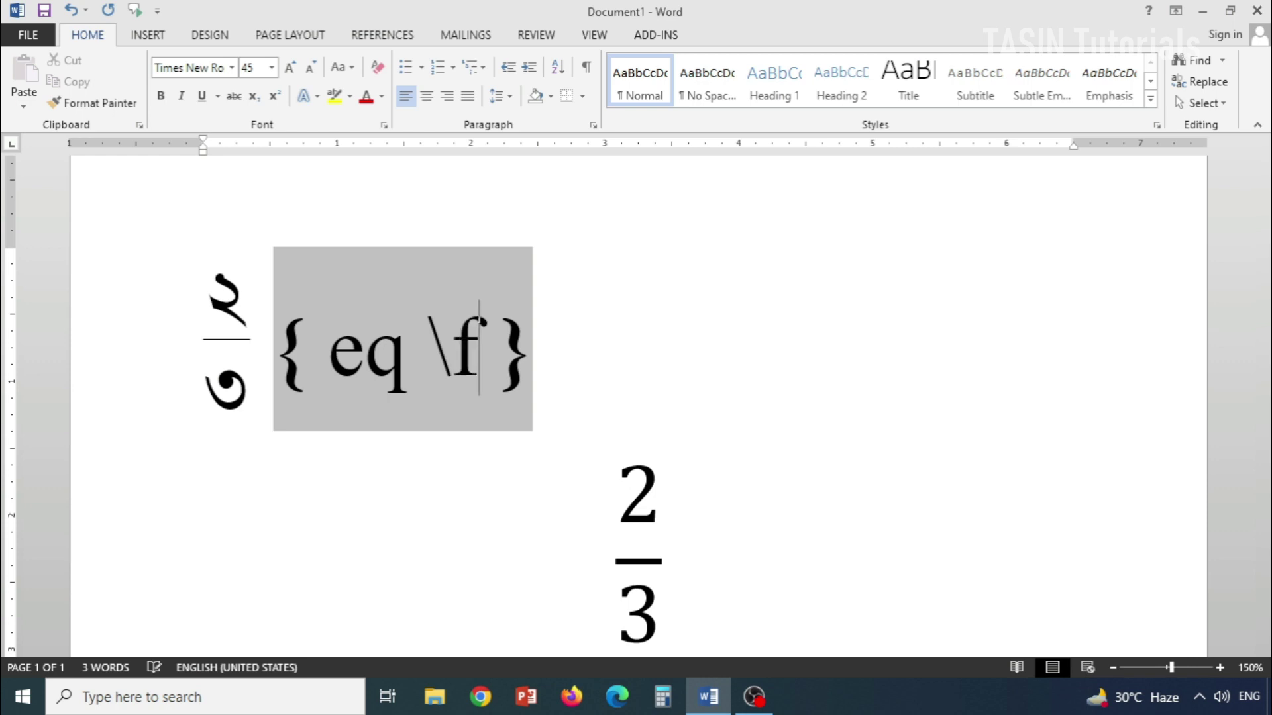
{"action": "type", "text": "()"}
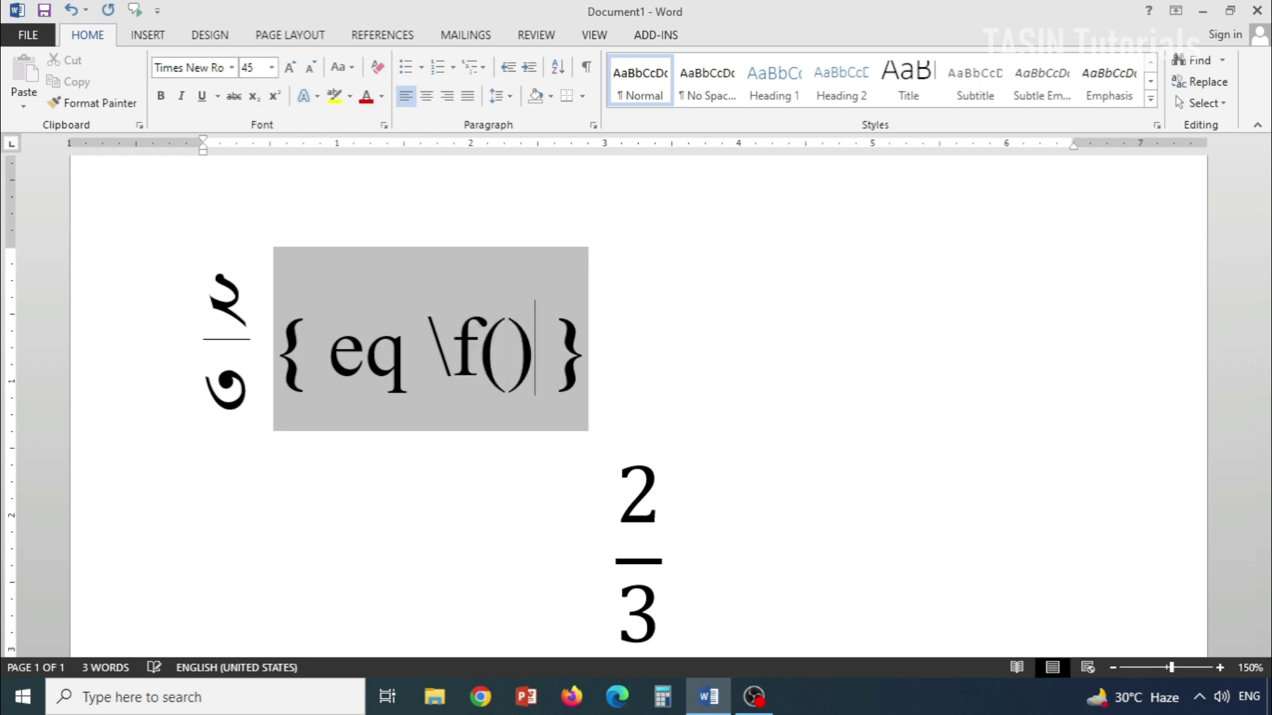
Enter 9,11 between the parentheses of the new field code and toggle it to show as a fraction.
{"action": "left_click", "coordinate": [507, 347]}
{"action": "type", "text": "9"}
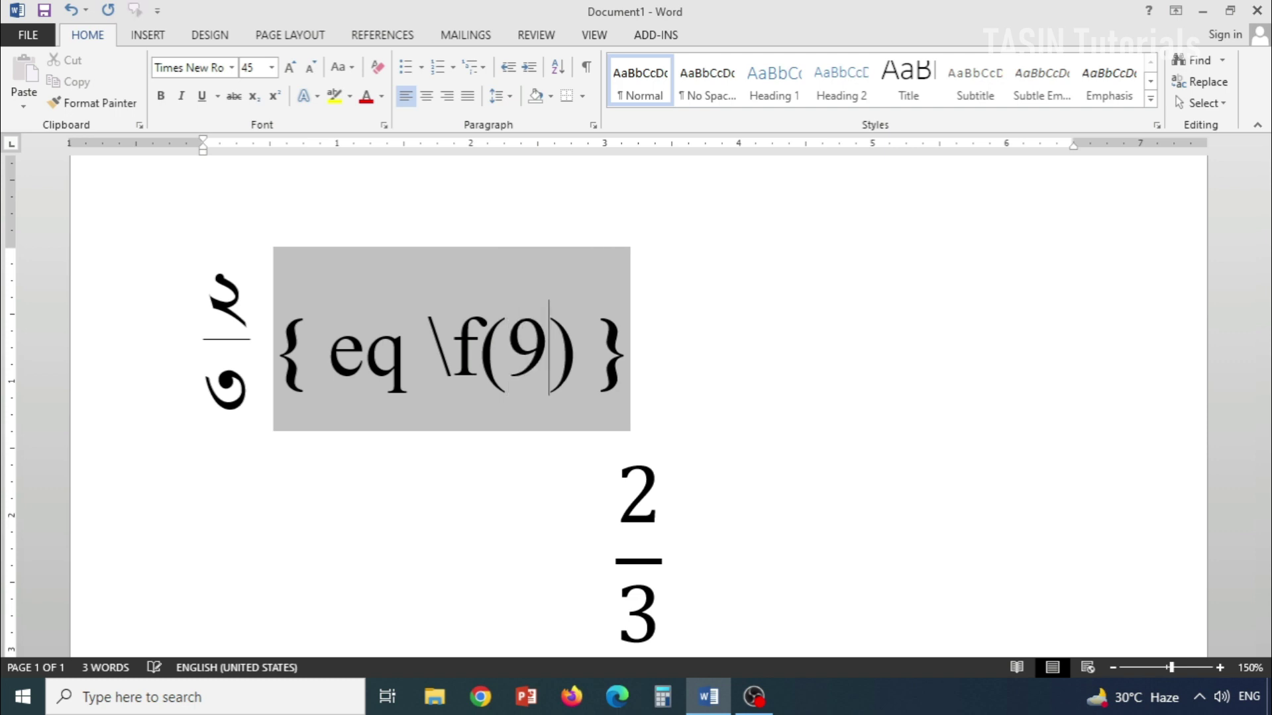
{"action": "type", "text": ",11"}
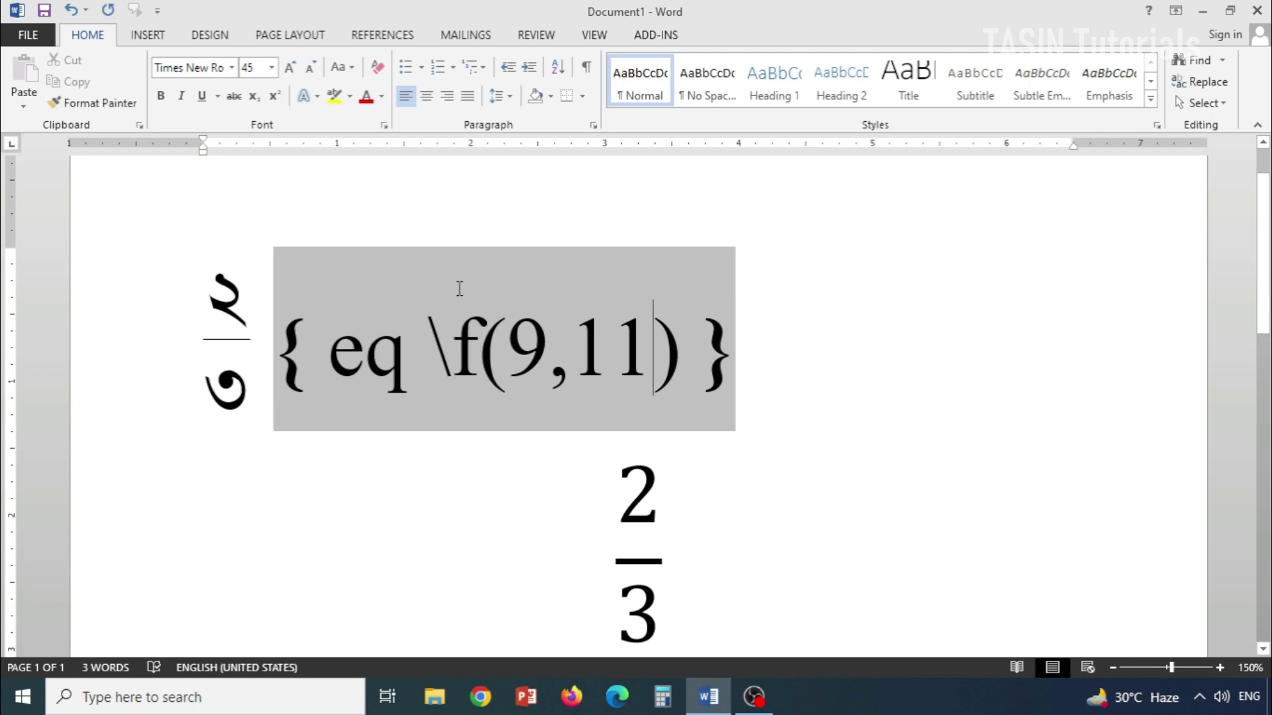
{"action": "right_click", "coordinate": [478, 338]}
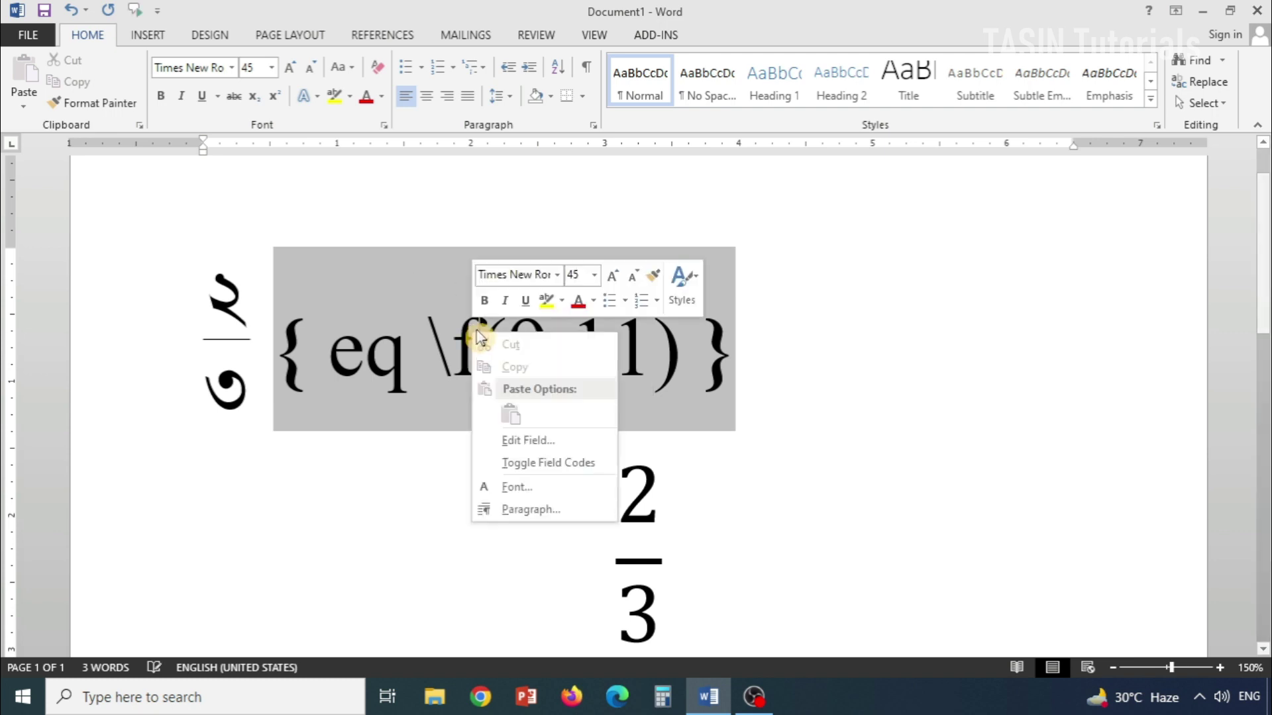
{"action": "left_click", "coordinate": [562, 468]}
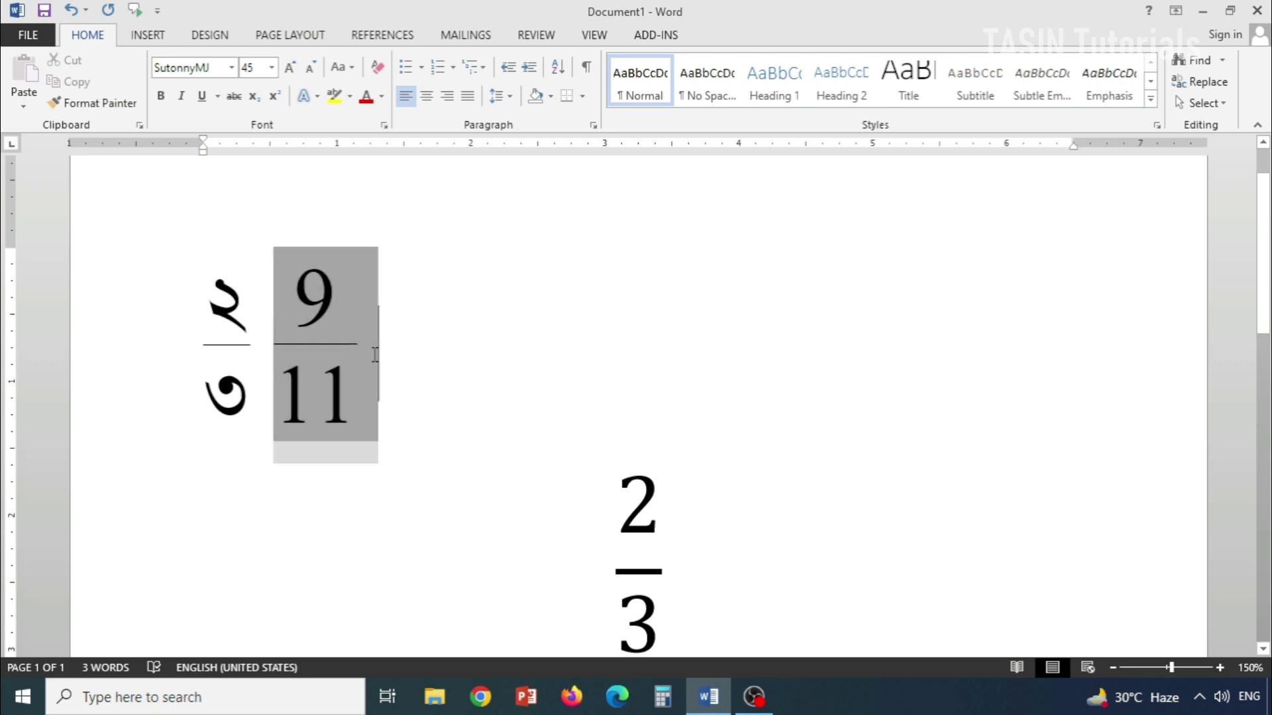
Change the font of the 9/11 fraction to SutonnyMJ, like the field-code fraction beside it, and deselect it.
{"action": "left_click_drag", "start_coordinate": [398, 358], "coordinate": [370, 345]}
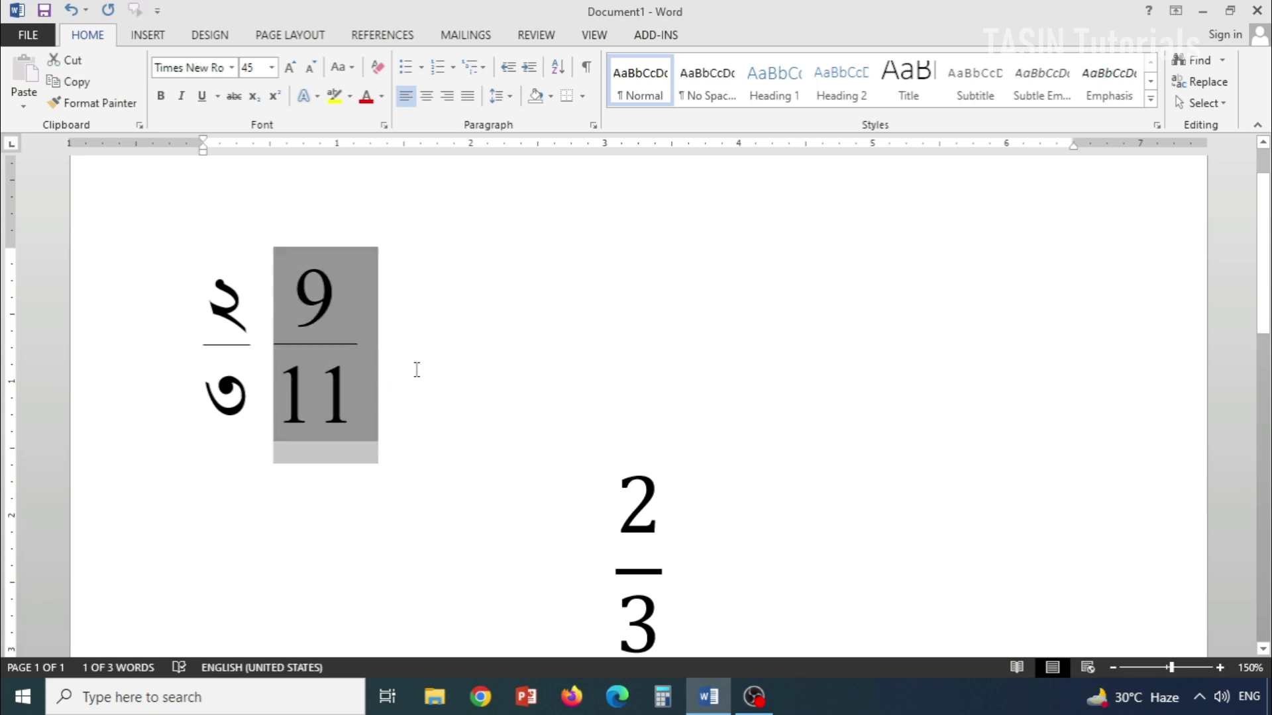
{"action": "key", "text": "alt"}
{"action": "key", "text": "s"}
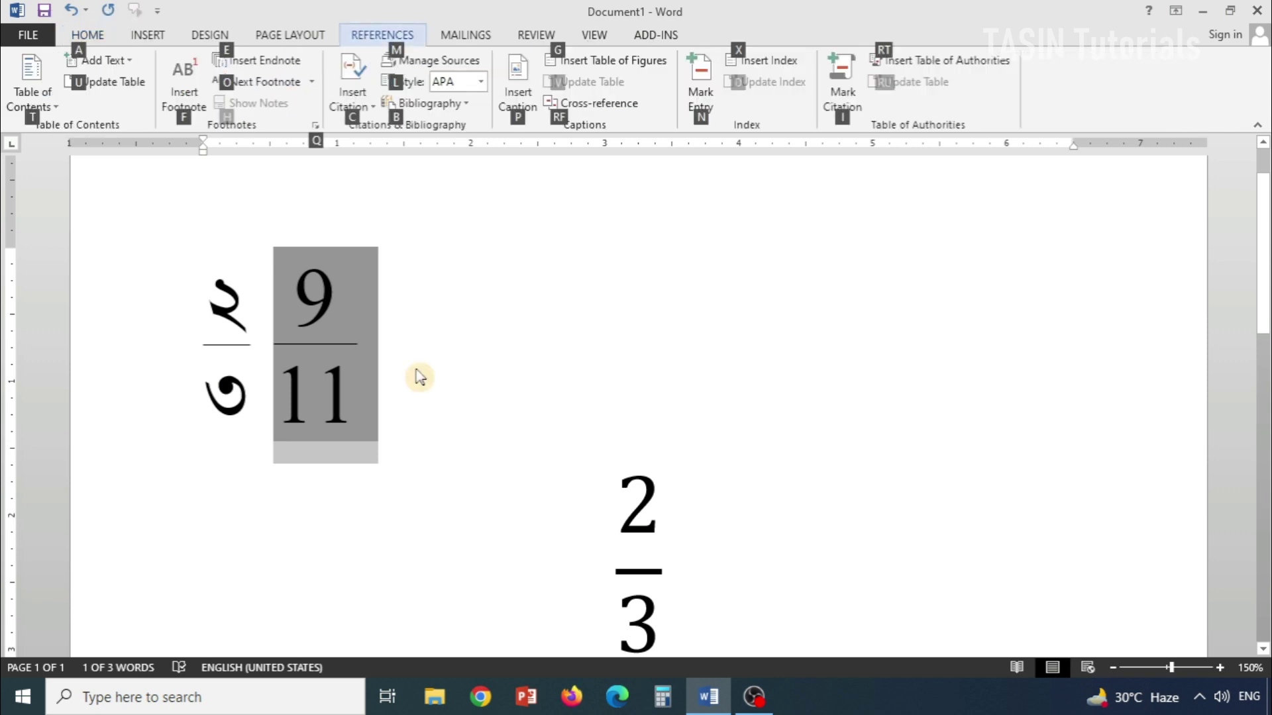
{"action": "key", "text": "alt"}
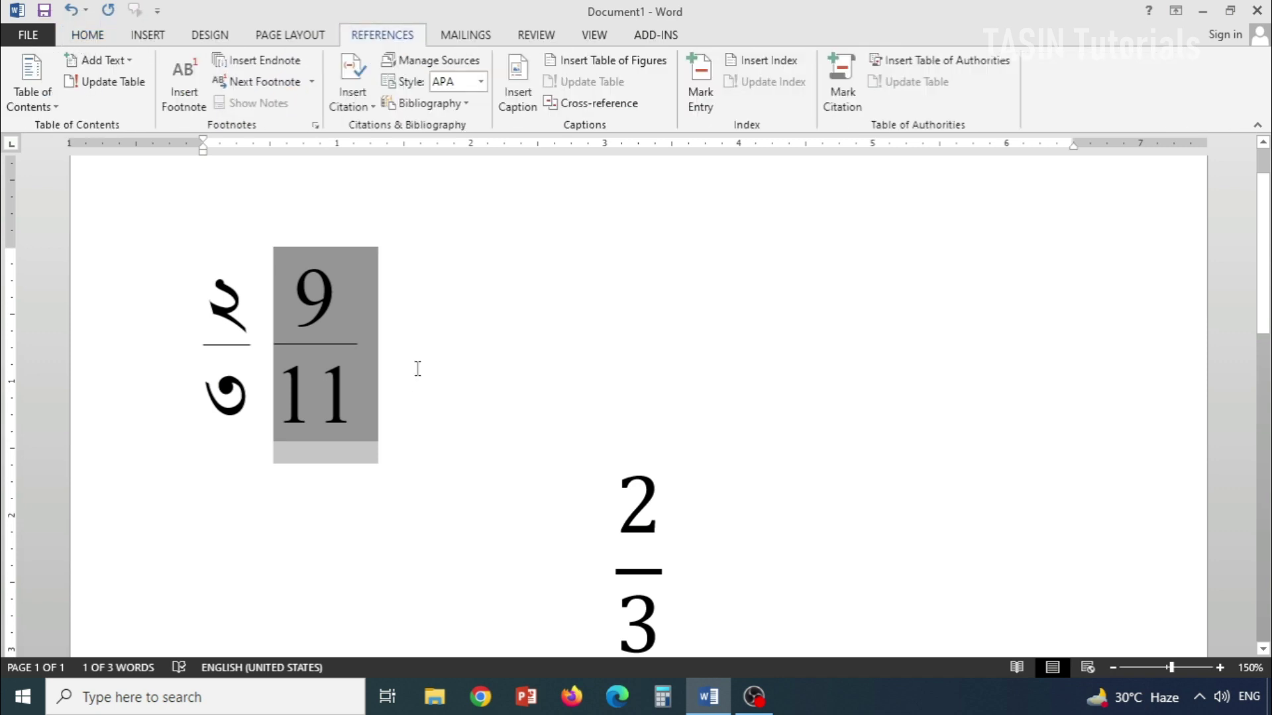
{"action": "key", "text": "ctrl+shift+f"}
{"action": "left_click", "coordinate": [415, 354]}
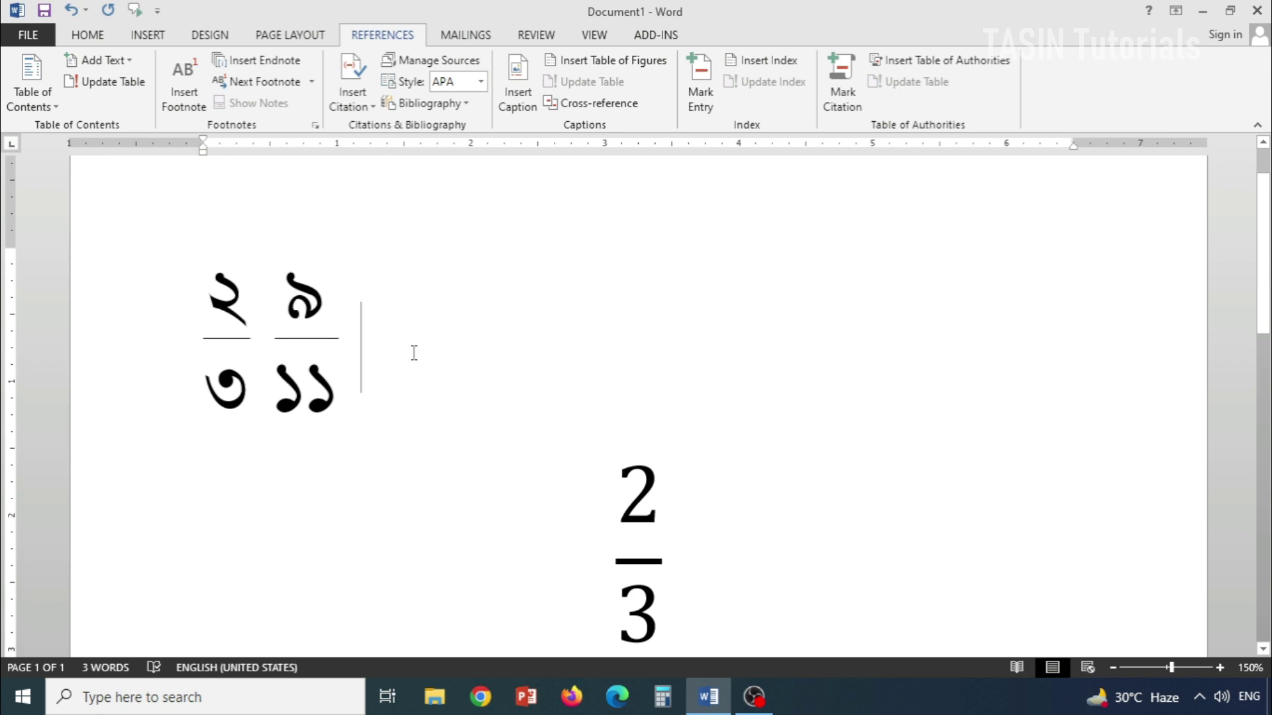